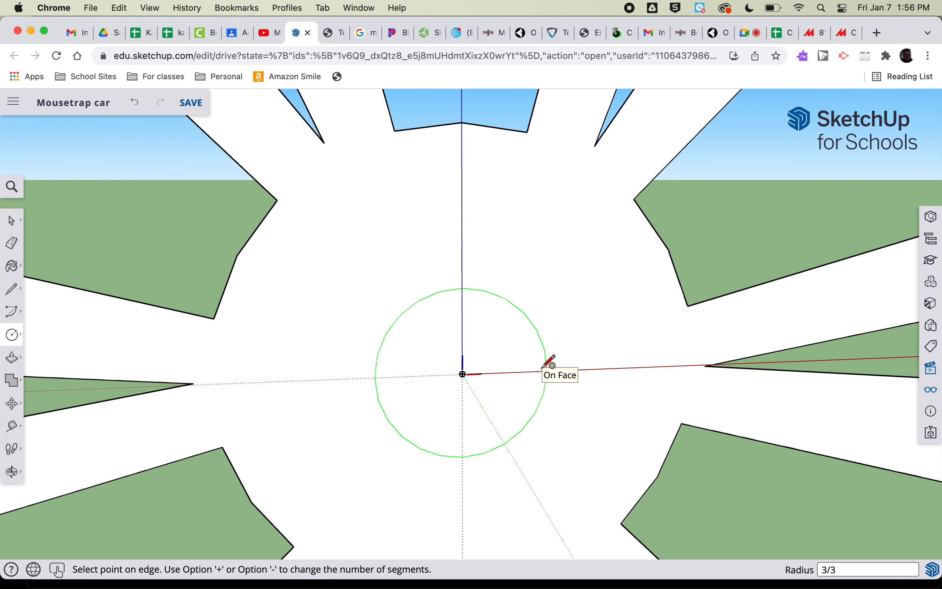
Finish a circle of 3/32" radius at the wheel's center and delete its face to open an axle hole
{"action": "key", "text": "Return"}
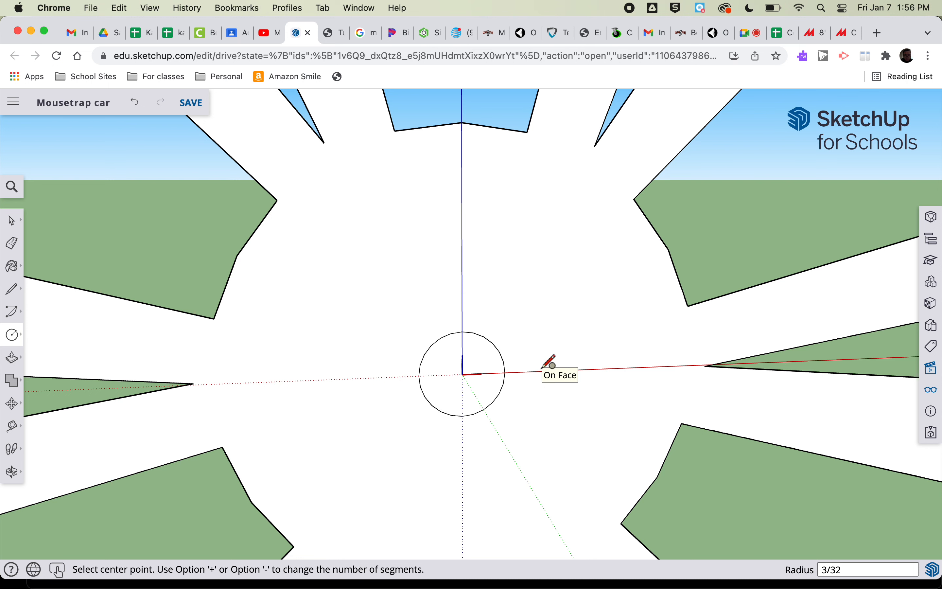
{"action": "key", "text": "space"}
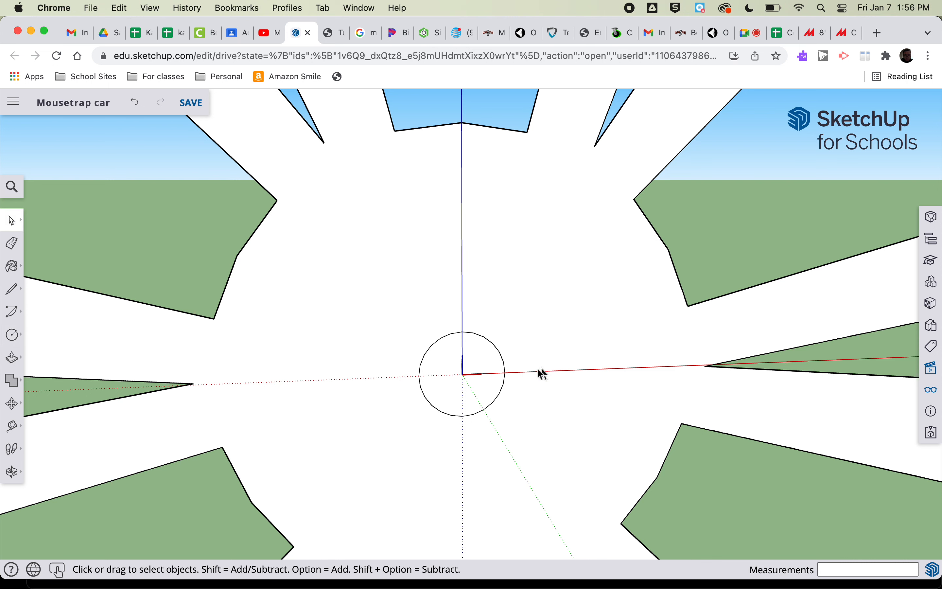
{"action": "left_click", "coordinate": [444, 380]}
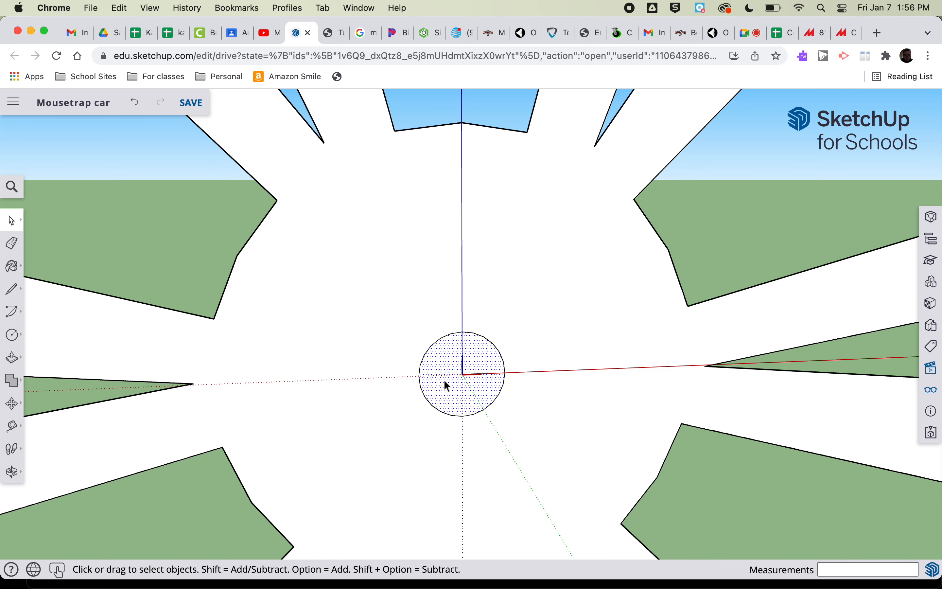
{"action": "key", "text": "Delete"}
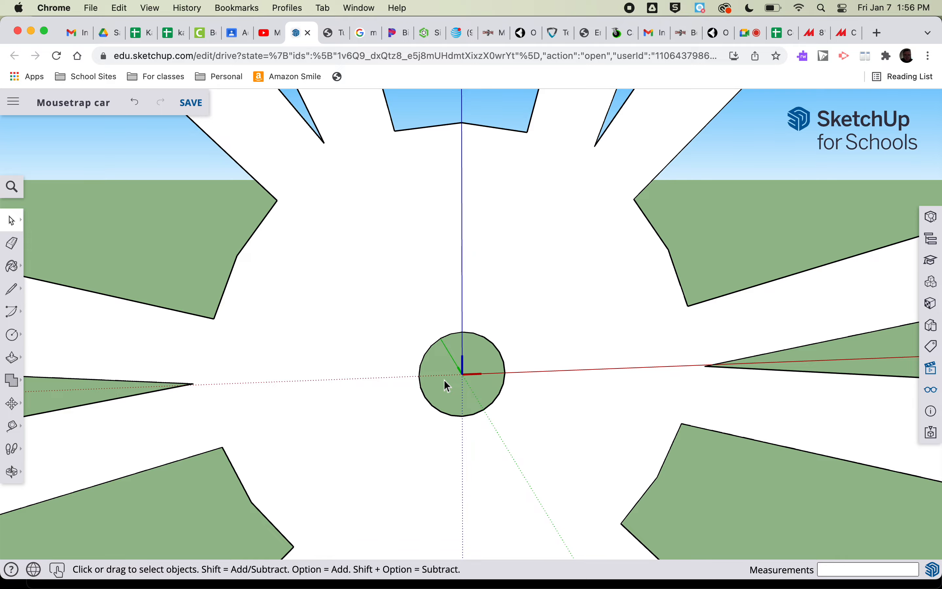
{"action": "scroll", "coordinate": [444, 381], "scroll_direction": "down", "scroll_amount": 10}
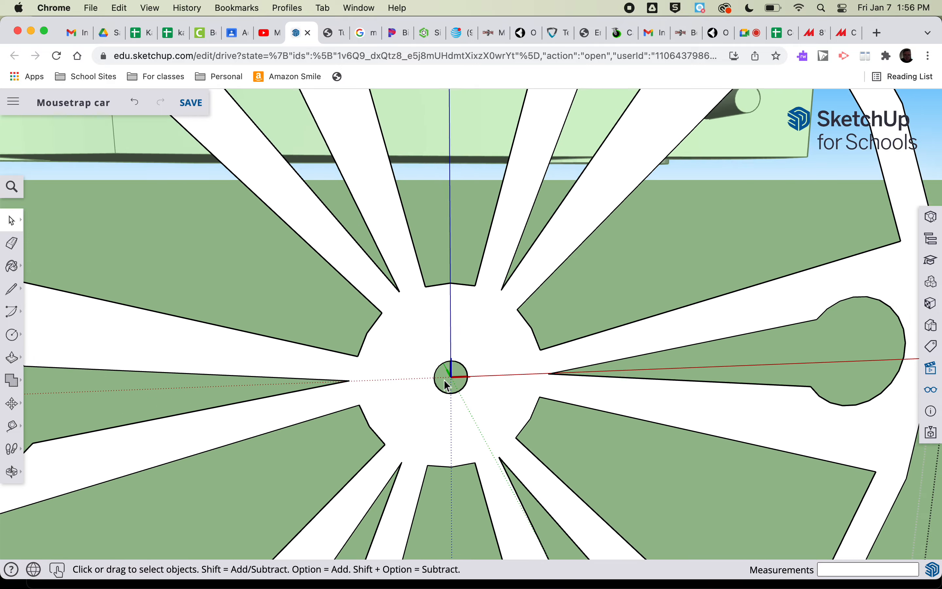
{"action": "scroll", "coordinate": [446, 384], "scroll_direction": "down", "scroll_amount": 10}
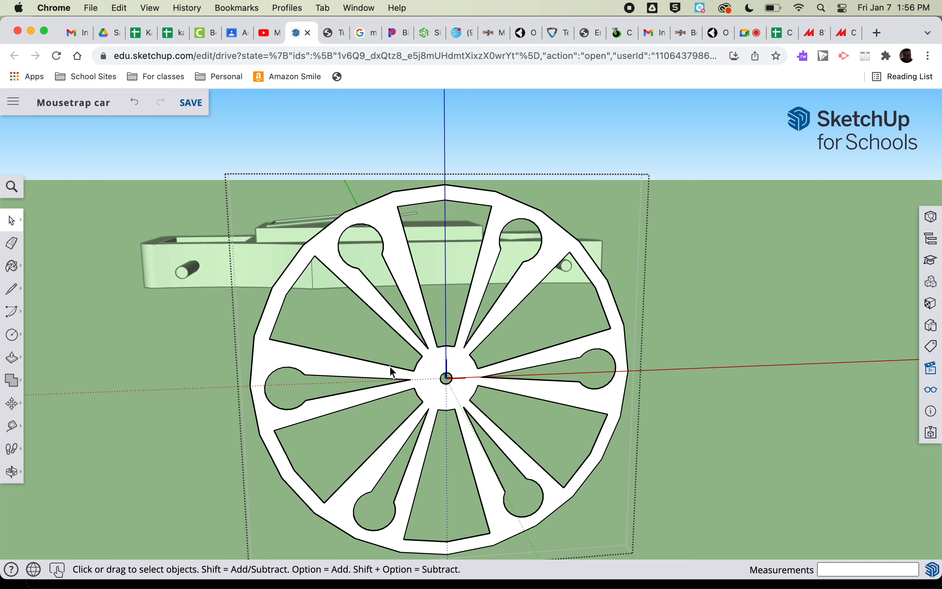
{"action": "left_click", "coordinate": [164, 365]}
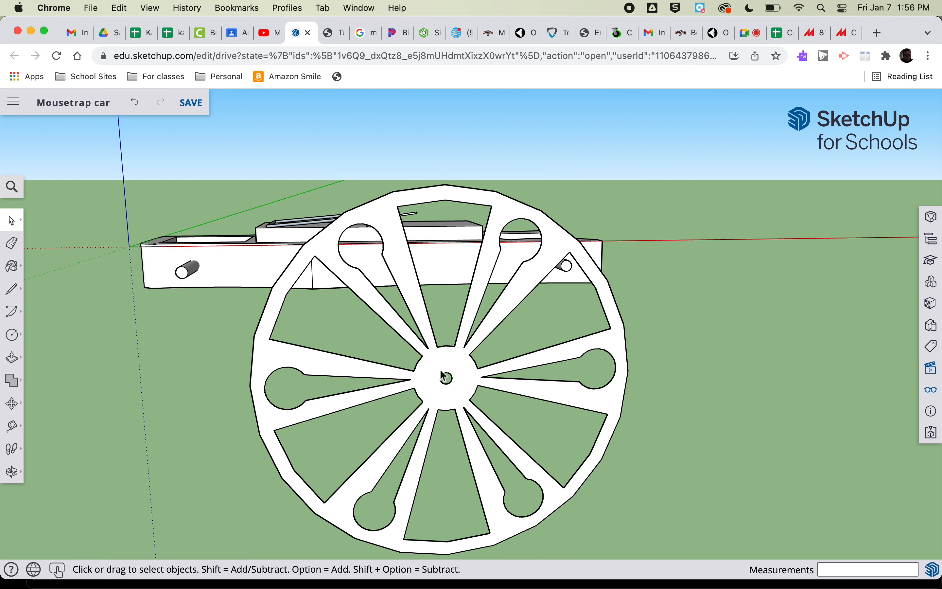
Open the wheel for editing, push/pull its flat face out by .25", and close the wheel again
{"action": "left_click", "coordinate": [12, 357]}
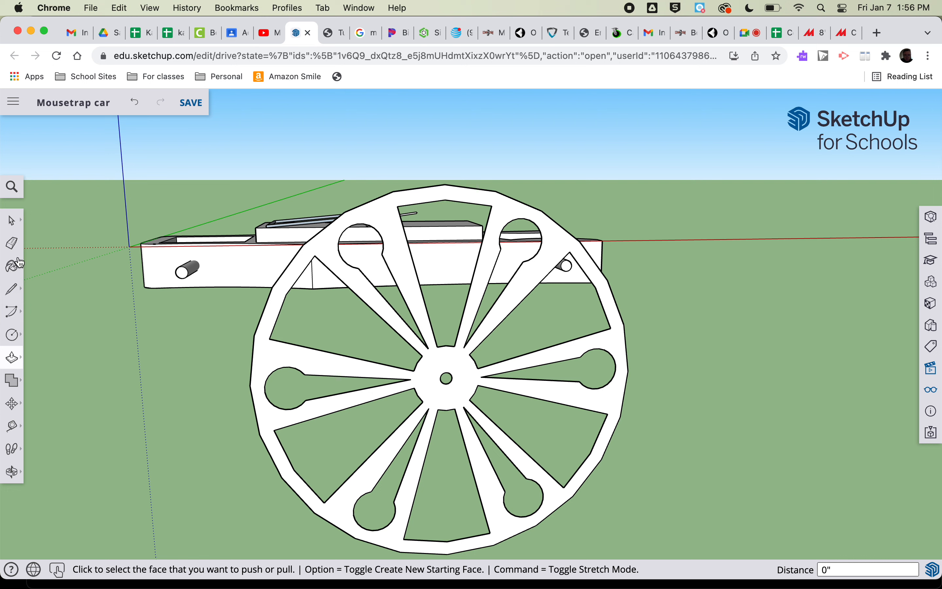
{"action": "left_click", "coordinate": [12, 222]}
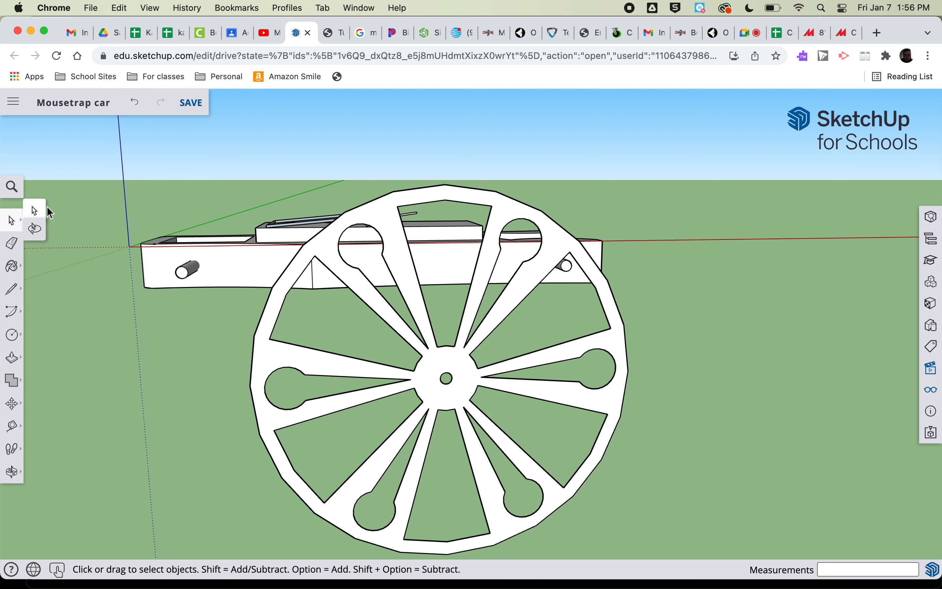
{"action": "double_click", "coordinate": [322, 369]}
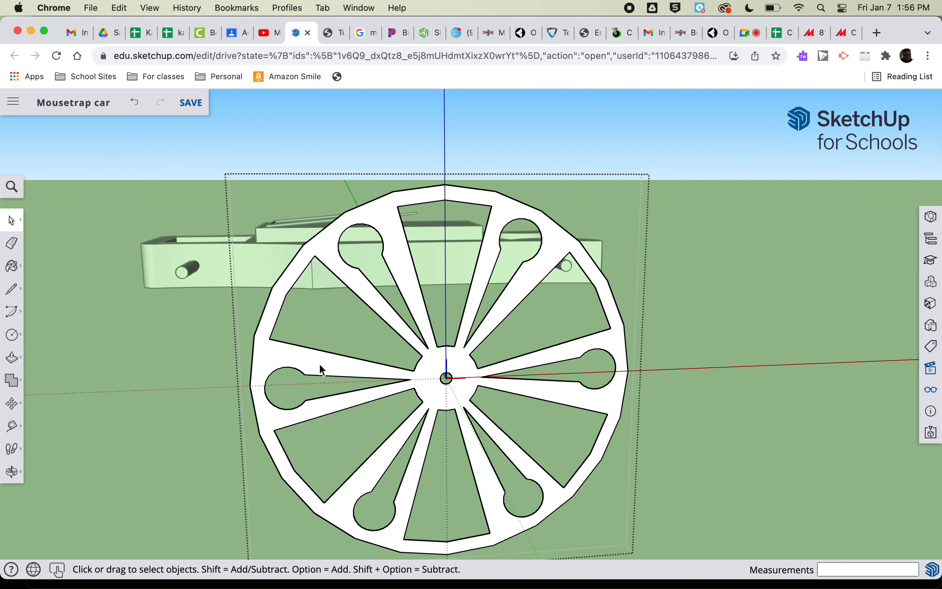
{"action": "left_click", "coordinate": [12, 357]}
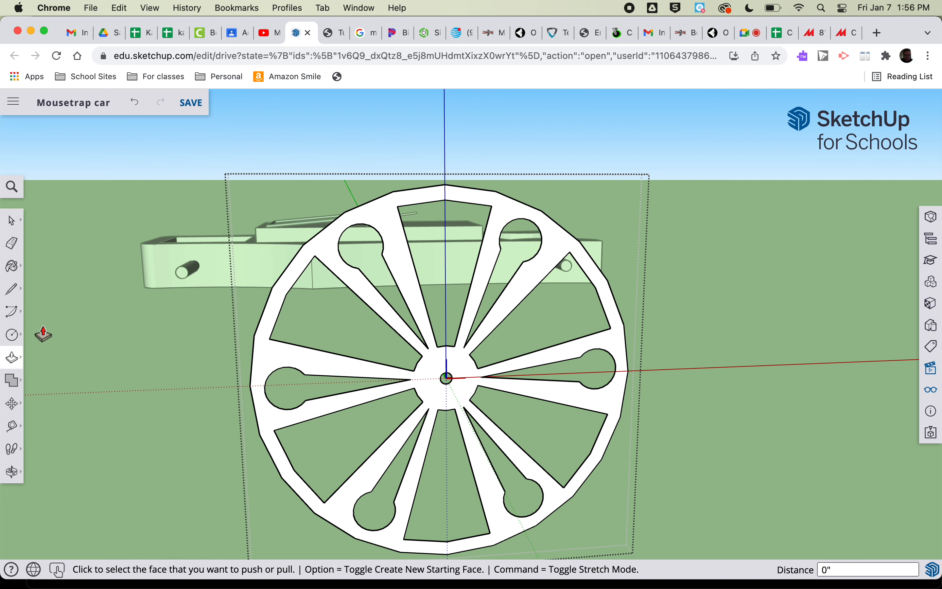
{"action": "left_click", "coordinate": [561, 491]}
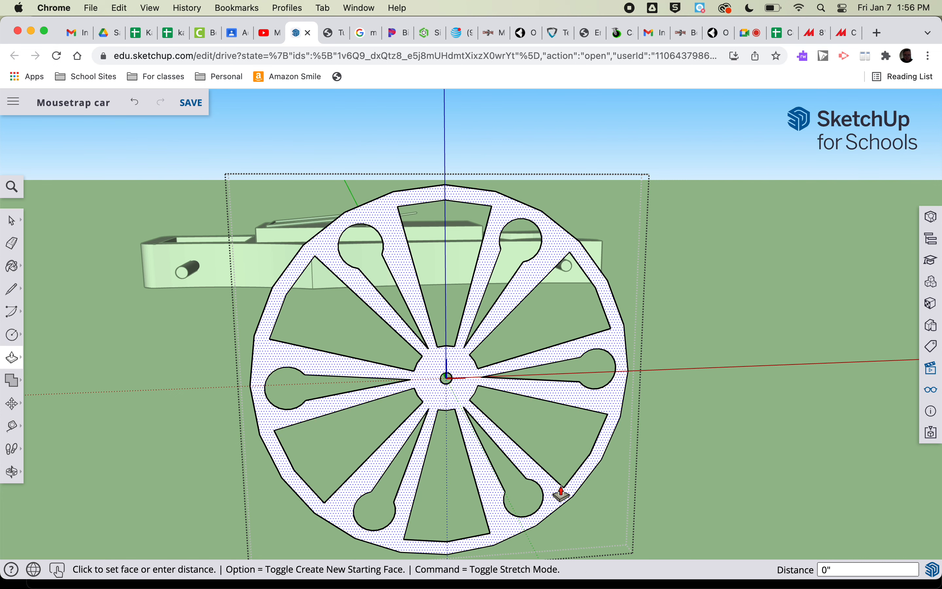
{"action": "type", "text": "."}
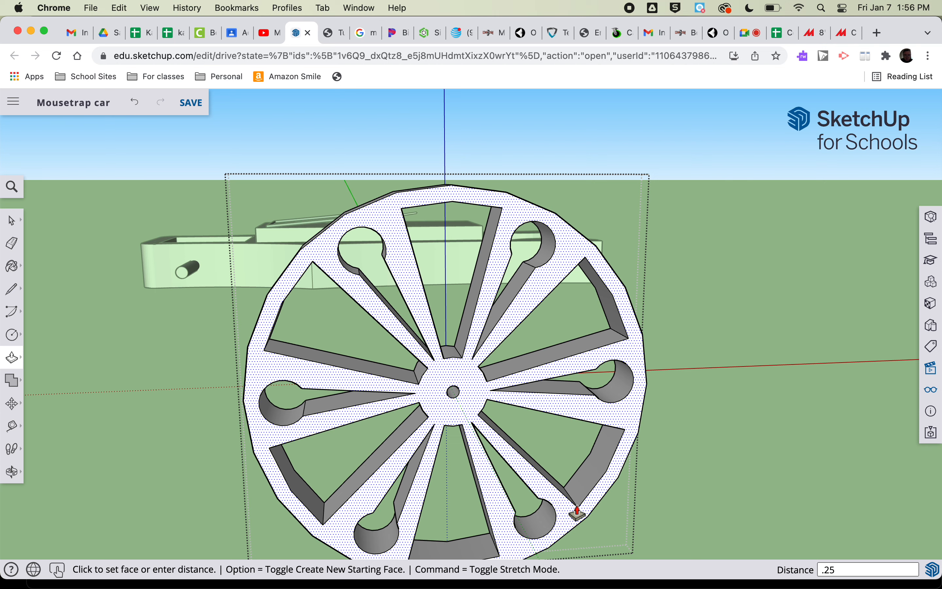
{"action": "type", "text": "25"}
{"action": "key", "text": "Return"}
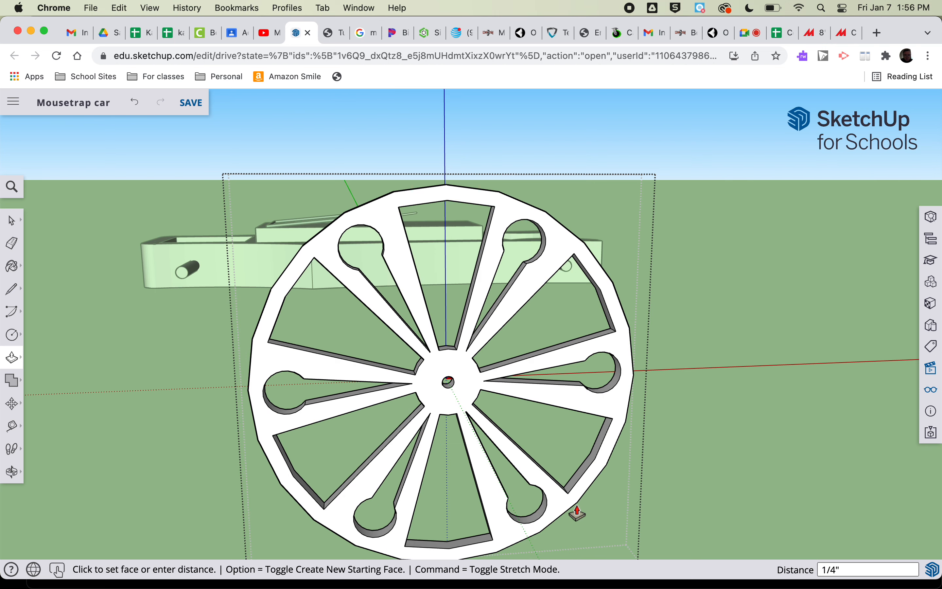
{"action": "key", "text": "space"}
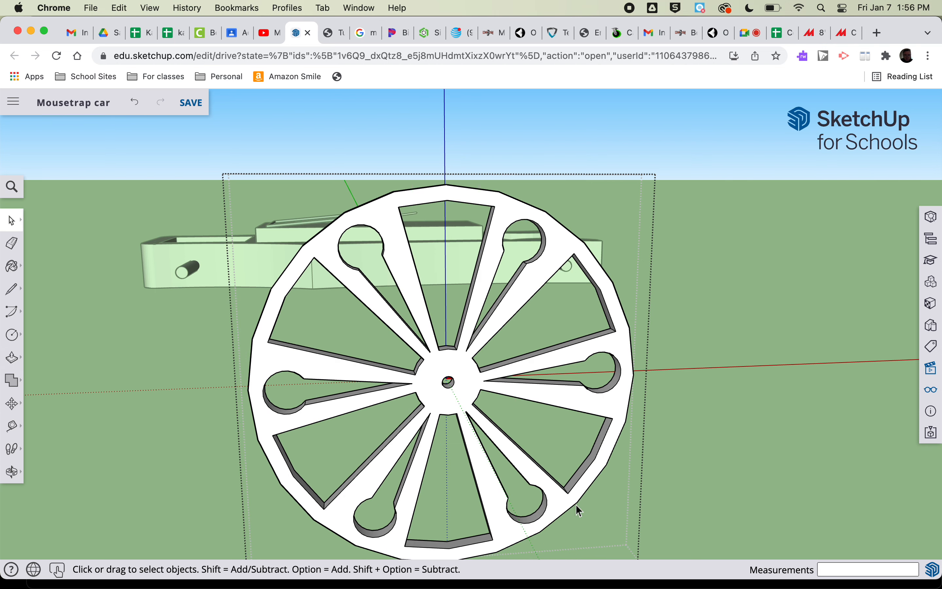
{"action": "mouse_move", "coordinate": [13, 219]}
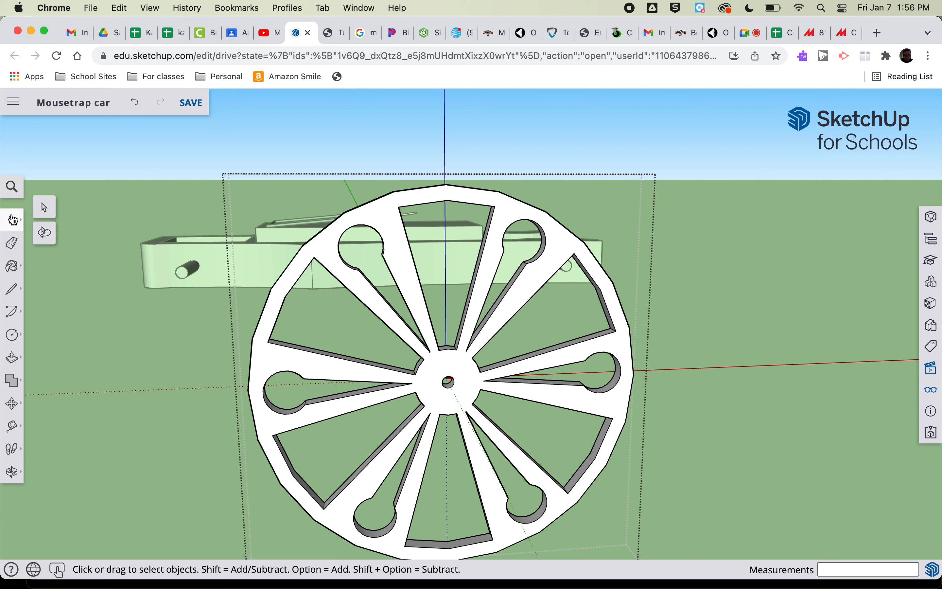
{"action": "left_click", "coordinate": [44, 210]}
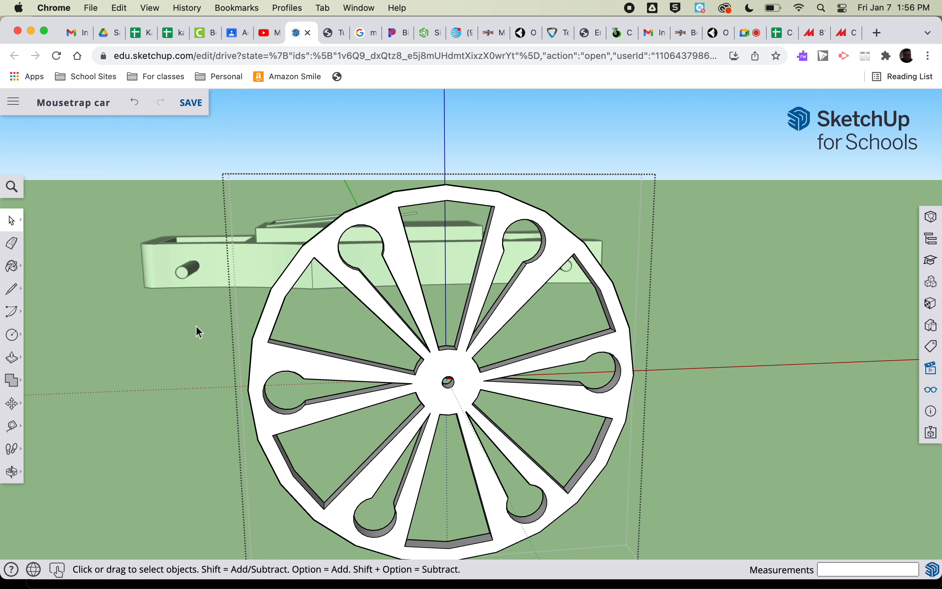
{"action": "left_click", "coordinate": [173, 321]}
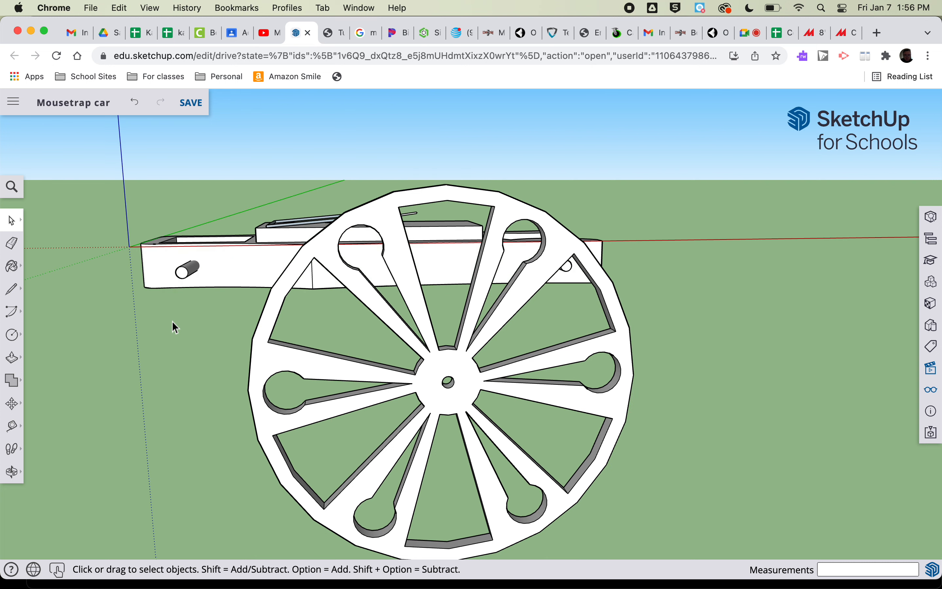
Move the wheel by an endpoint on its center hole onto the matching endpoint of the axle at the car's forked end
{"action": "key", "text": "o"}
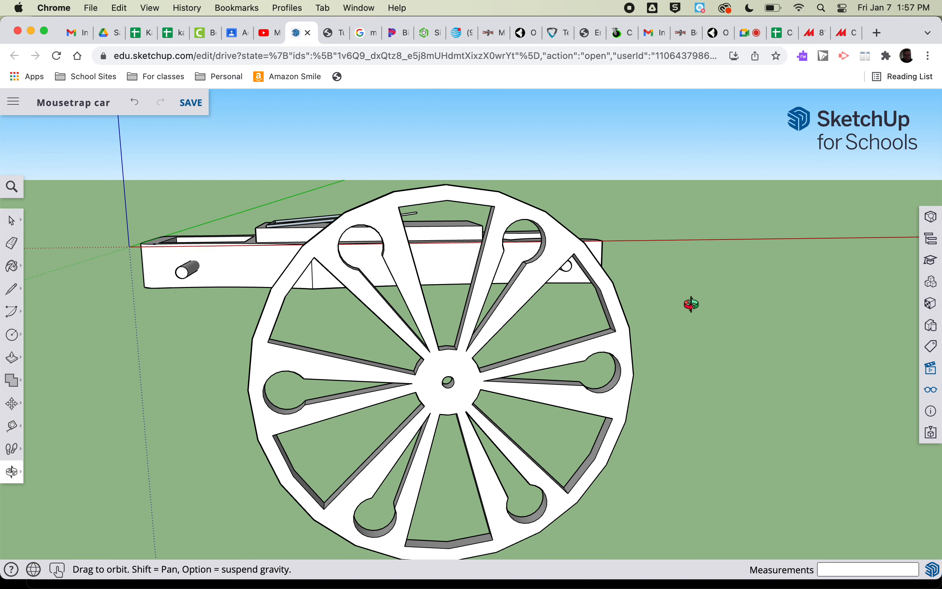
{"action": "left_click_drag", "start_coordinate": [718, 280], "coordinate": [505, 404]}
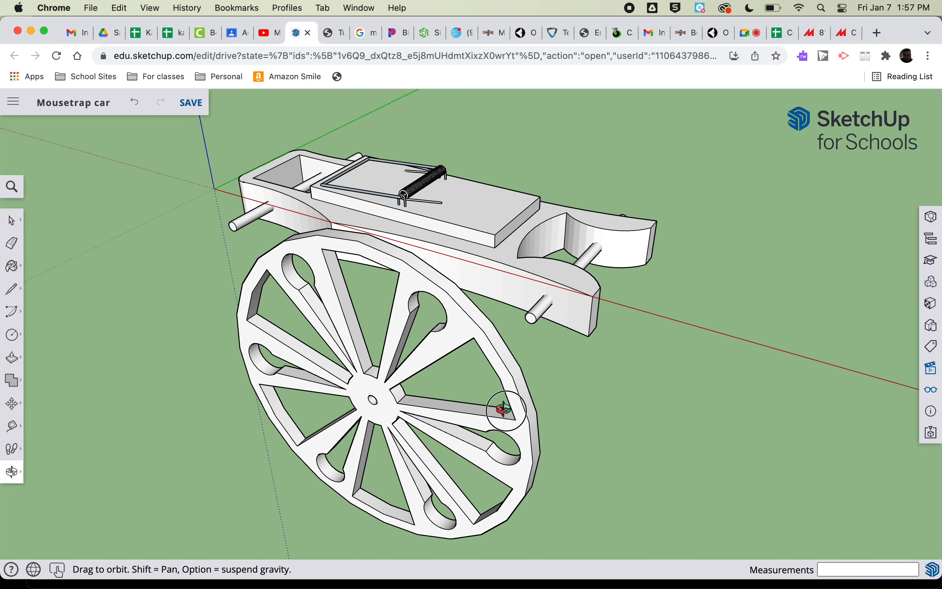
{"action": "key", "text": "m"}
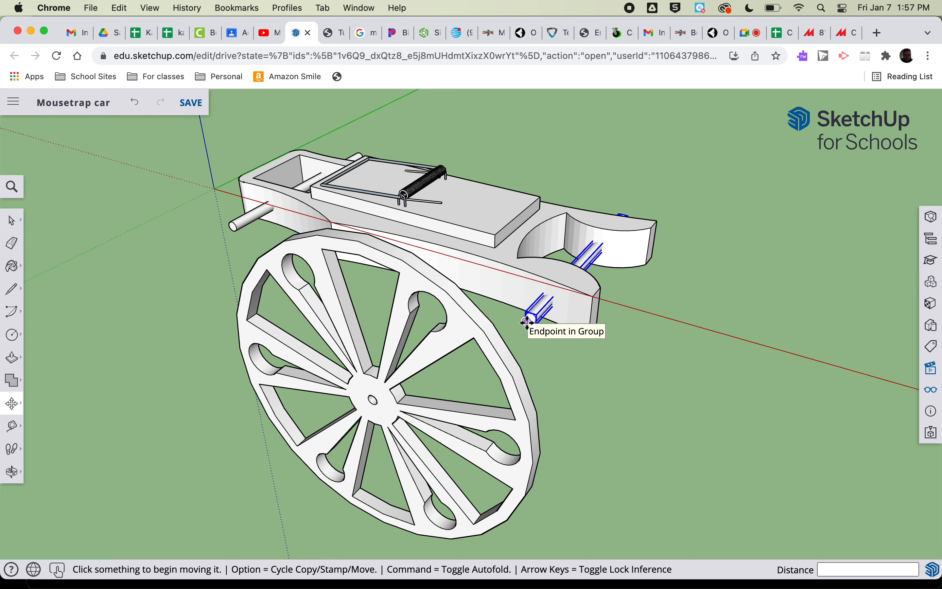
{"action": "scroll", "coordinate": [378, 402], "scroll_direction": "down", "scroll_amount": 1}
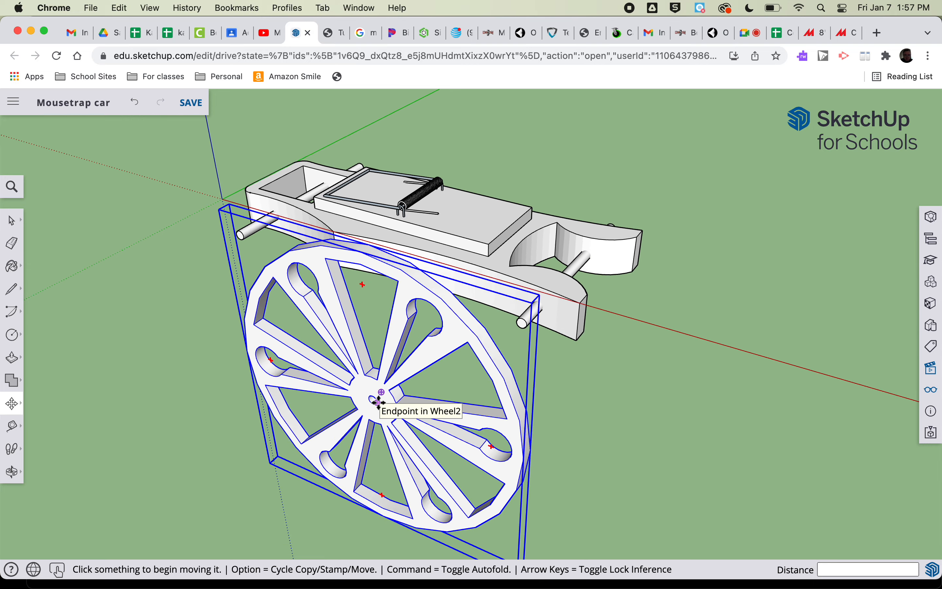
{"action": "scroll", "coordinate": [378, 402], "scroll_direction": "up", "scroll_amount": 6}
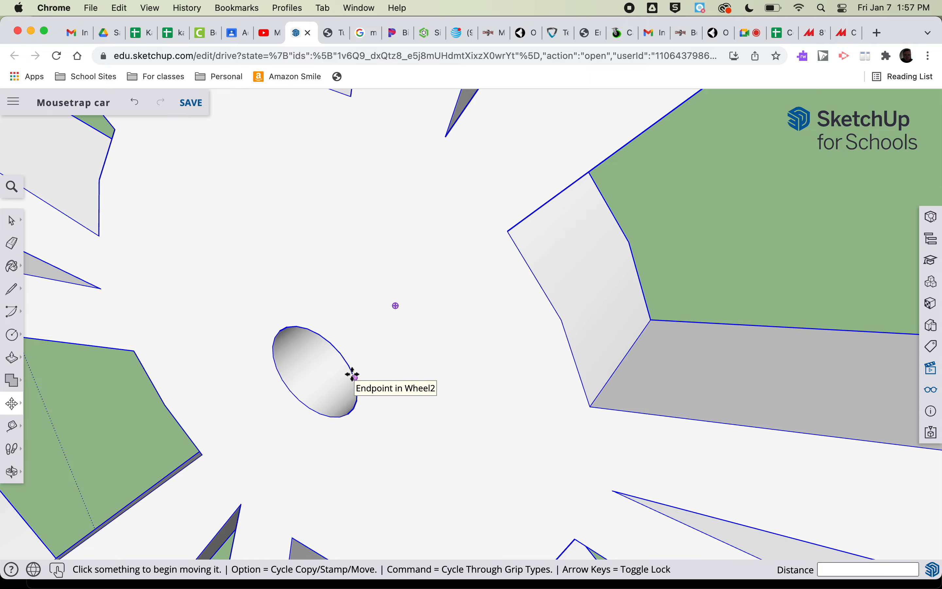
{"action": "scroll", "coordinate": [352, 375], "scroll_direction": "down", "scroll_amount": 5}
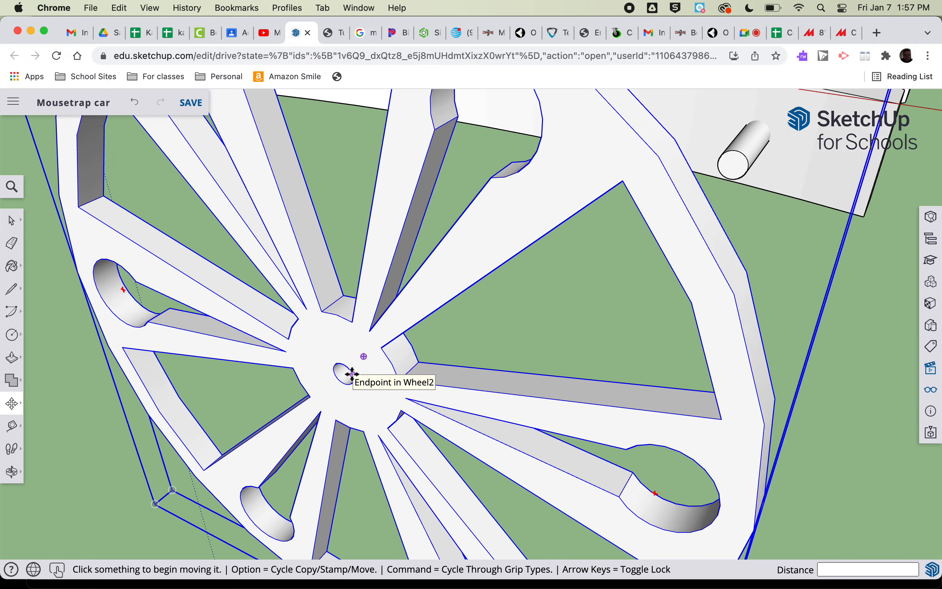
{"action": "scroll", "coordinate": [353, 375], "scroll_direction": "down", "scroll_amount": 5}
{"action": "left_click", "coordinate": [448, 279]}
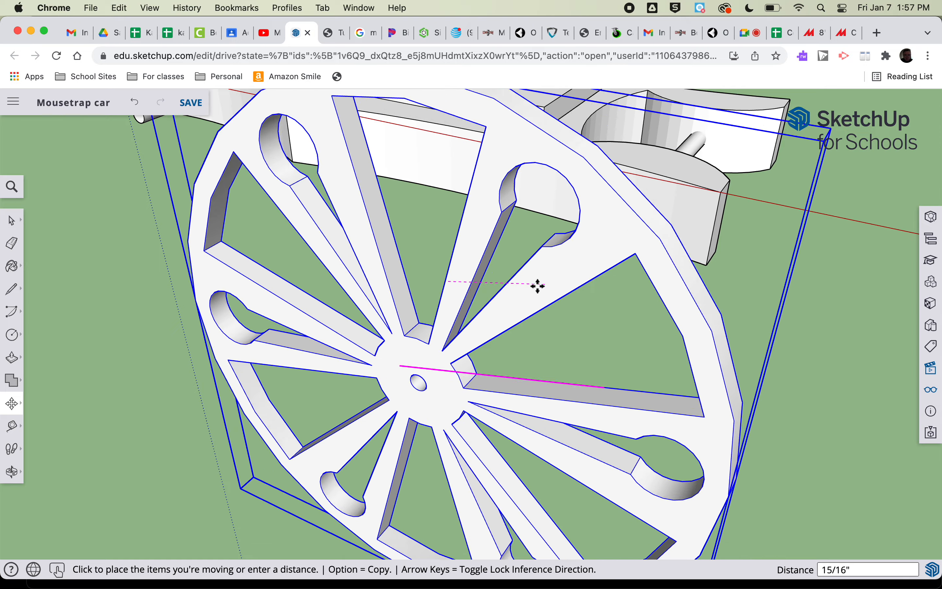
{"action": "left_click", "coordinate": [528, 291]}
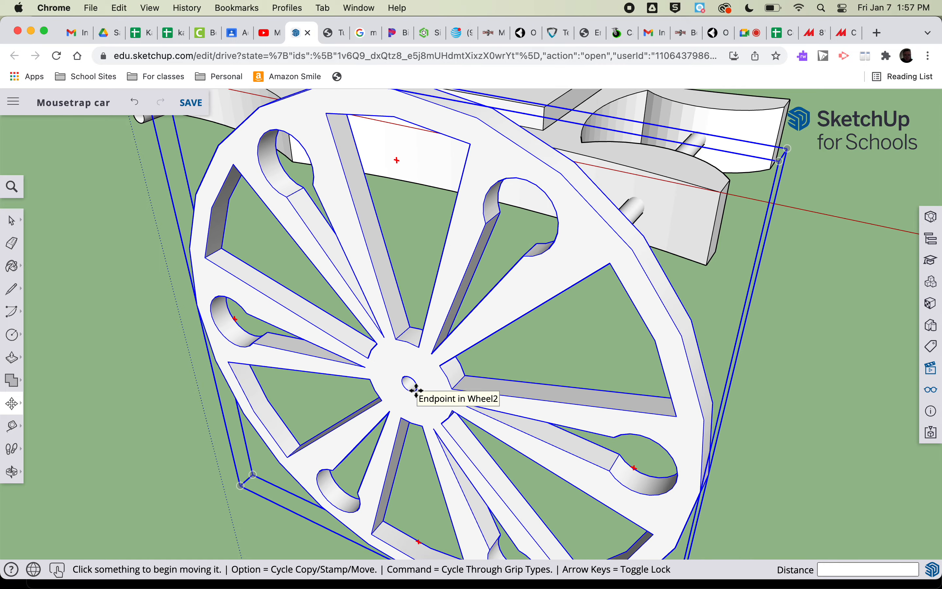
{"action": "left_click", "coordinate": [416, 389]}
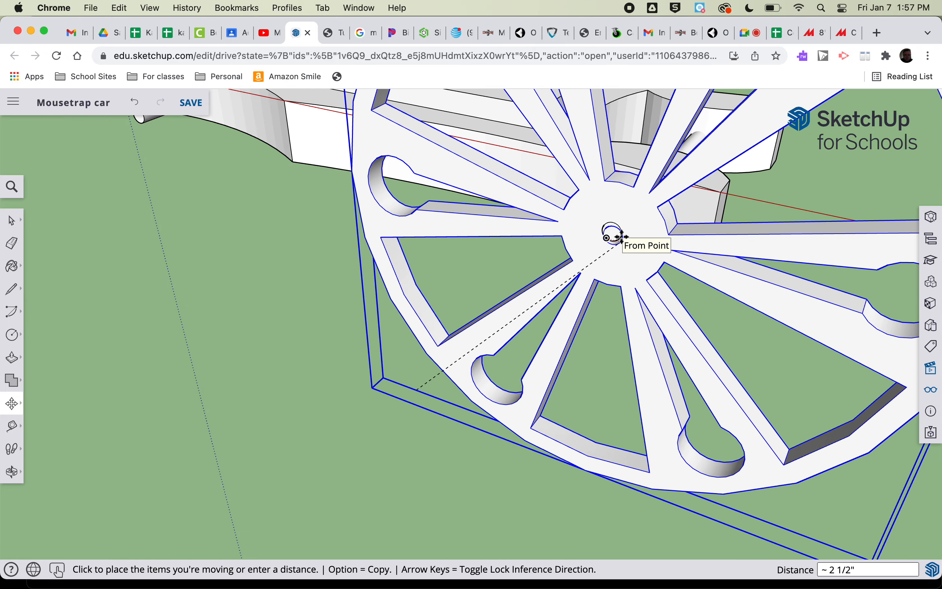
{"action": "scroll", "coordinate": [622, 237], "scroll_direction": "up", "scroll_amount": 10}
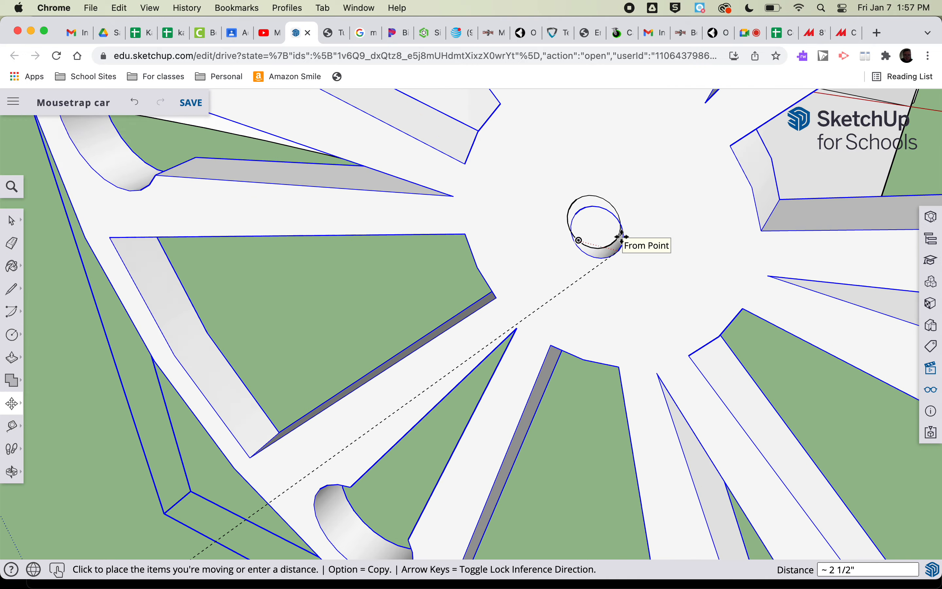
{"action": "scroll", "coordinate": [622, 236], "scroll_direction": "up", "scroll_amount": 5}
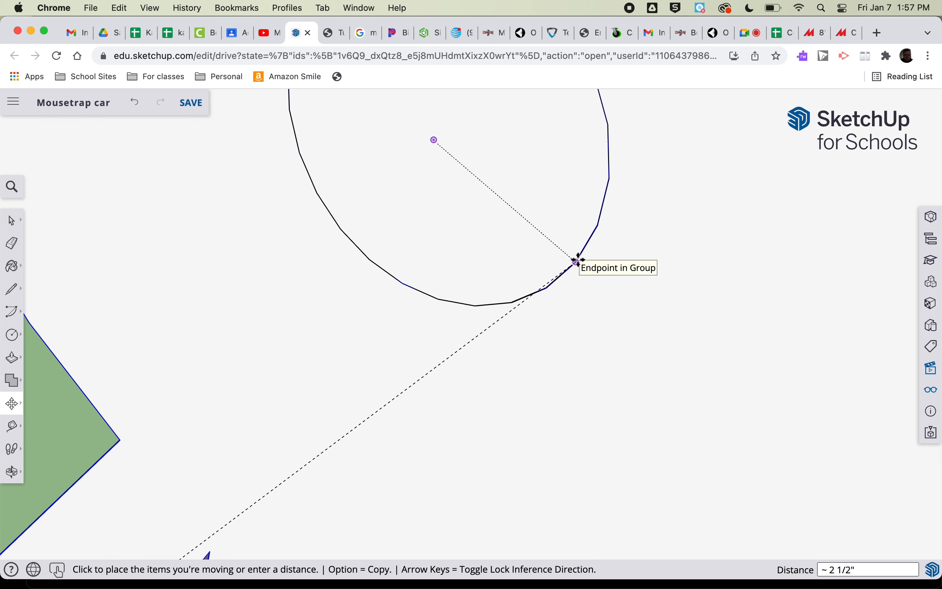
{"action": "left_click", "coordinate": [579, 260]}
Examine the wheel's fit on the axle up close and from the opposite side of the car
{"action": "scroll", "coordinate": [579, 260], "scroll_direction": "down", "scroll_amount": 5}
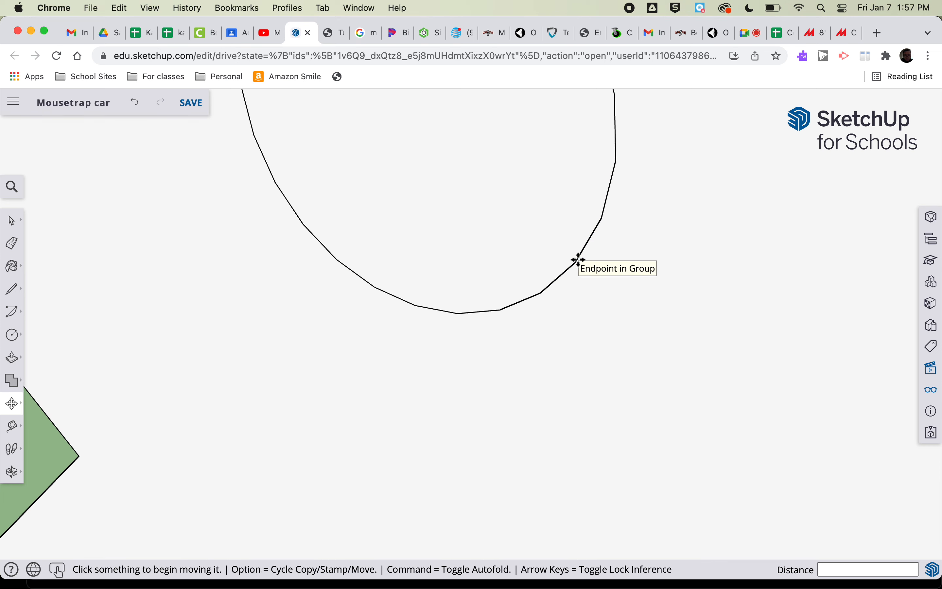
{"action": "scroll", "coordinate": [580, 260], "scroll_direction": "down", "scroll_amount": 3}
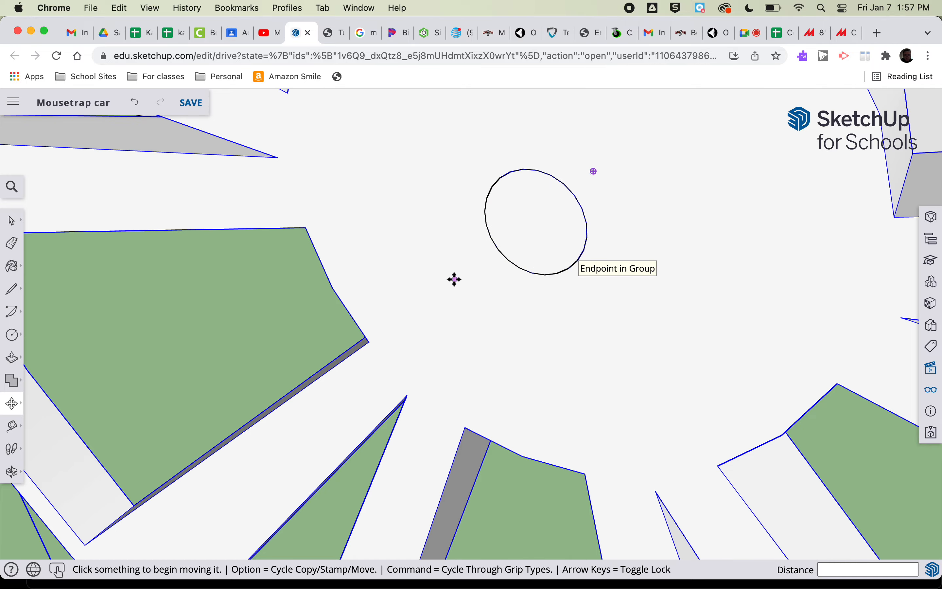
{"action": "scroll", "coordinate": [431, 294], "scroll_direction": "down", "scroll_amount": 3}
{"action": "scroll", "coordinate": [430, 294], "scroll_direction": "down", "scroll_amount": 5}
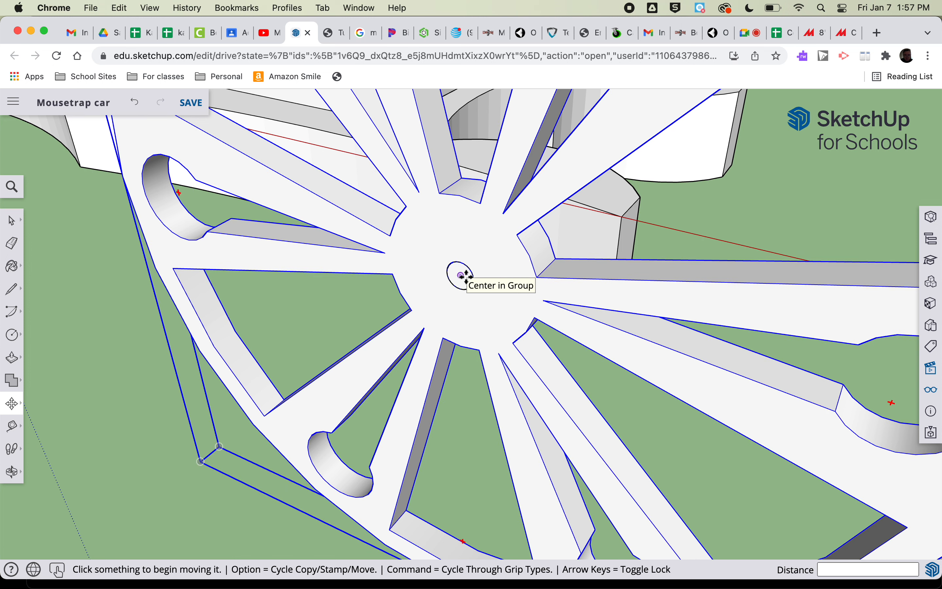
{"action": "scroll", "coordinate": [466, 276], "scroll_direction": "down", "scroll_amount": 10}
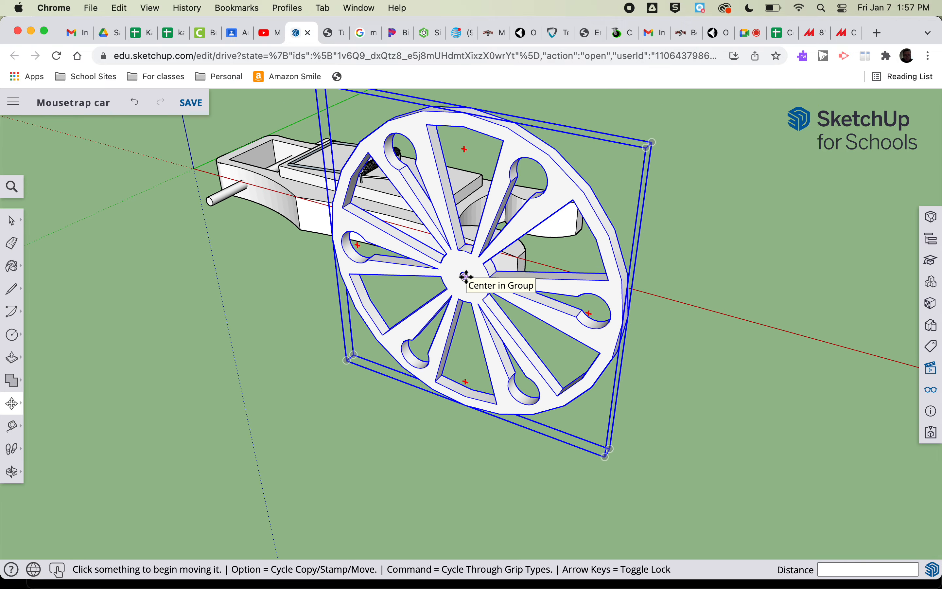
{"action": "key", "text": "o"}
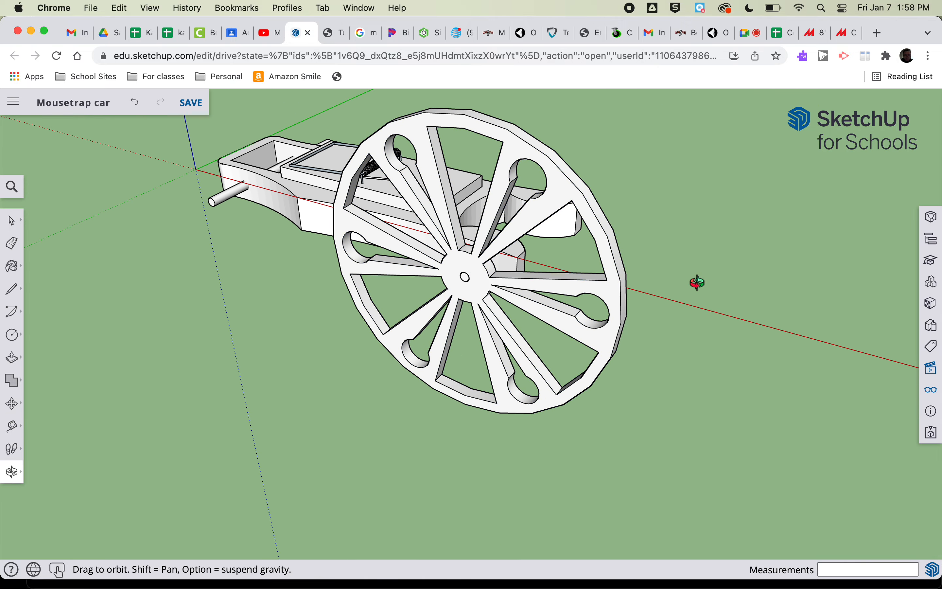
{"action": "left_click_drag", "start_coordinate": [747, 276], "coordinate": [221, 336]}
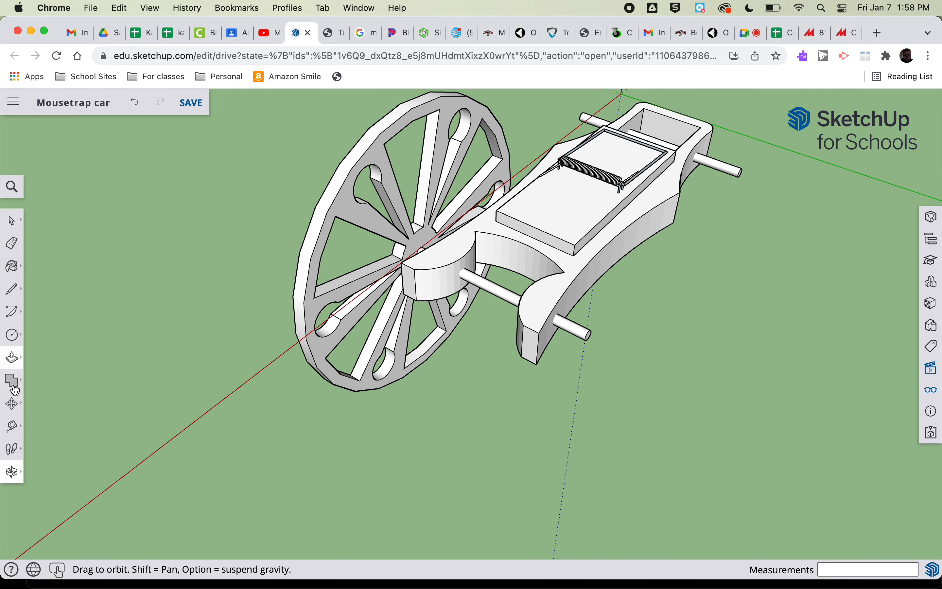
Copy the mounted wheel 3.75" along the green axis to the opposite end of the same axle
{"action": "left_click", "coordinate": [12, 404]}
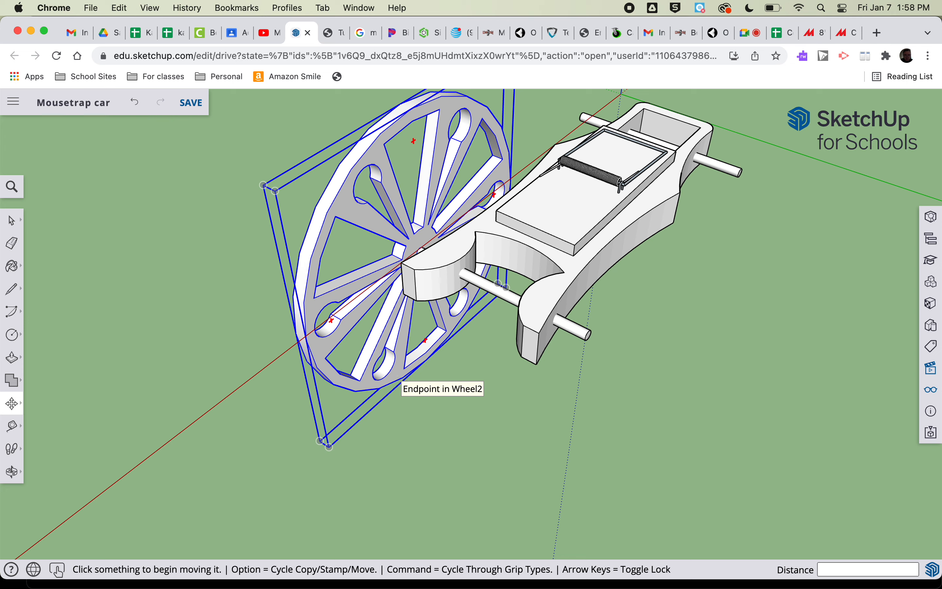
{"action": "key", "text": "alt"}
{"action": "left_click", "coordinate": [401, 380]}
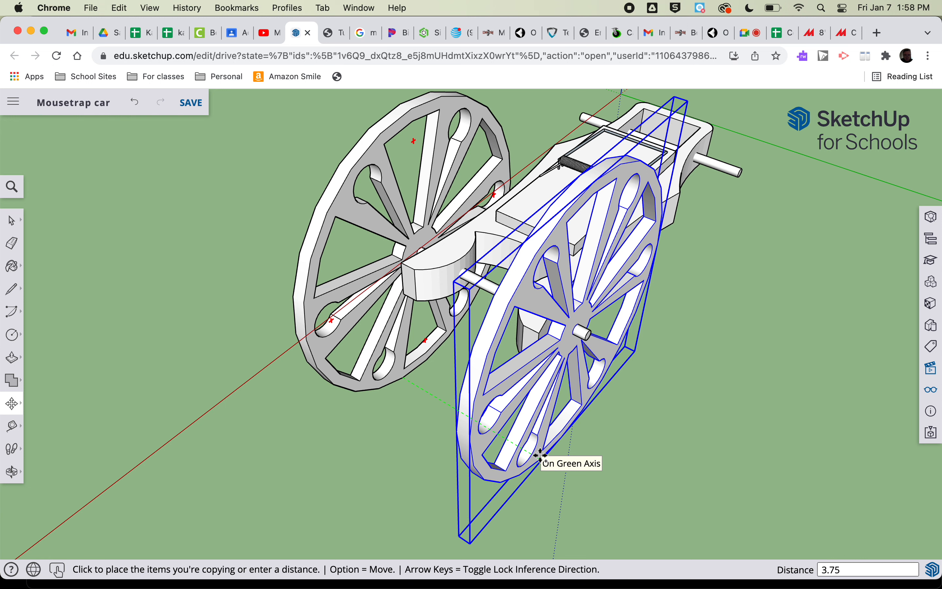
{"action": "key", "text": "Return"}
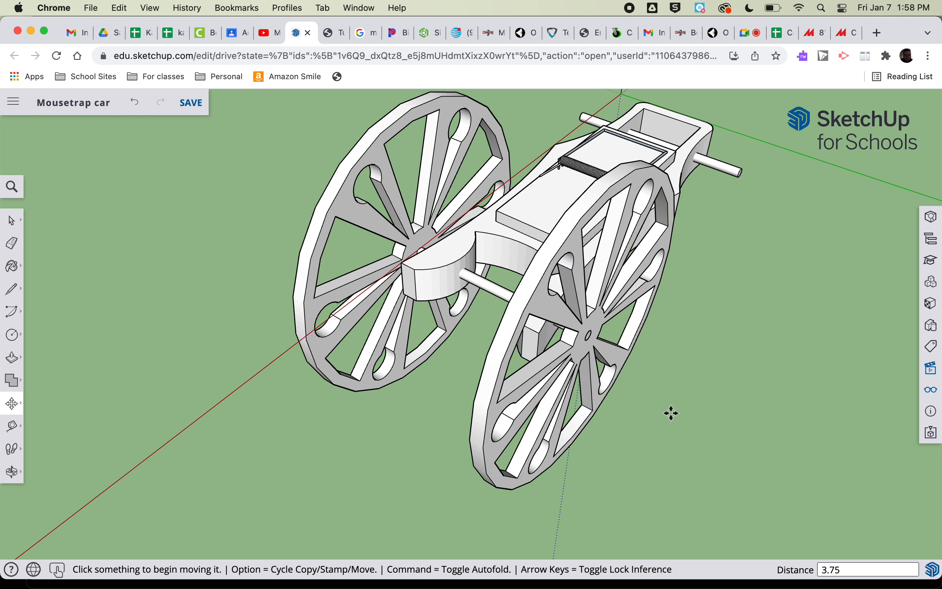
Slide the copied wheel 1/4" inward along the green axis, and move it back by its center-hole endpoint onto the axle's outer end
{"action": "left_click", "coordinate": [561, 435]}
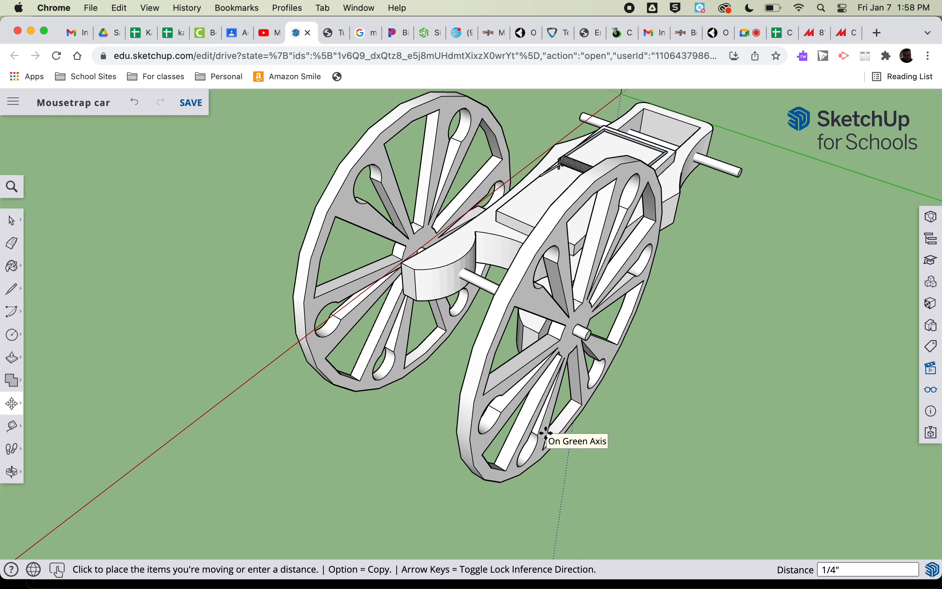
{"action": "left_click", "coordinate": [547, 432]}
{"action": "scroll", "coordinate": [583, 337], "scroll_direction": "up", "scroll_amount": 6}
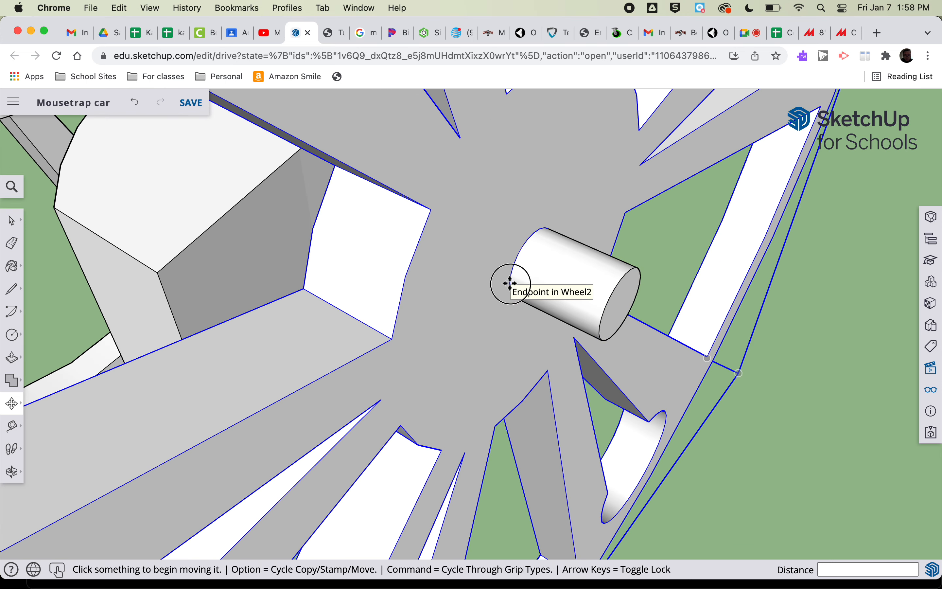
{"action": "left_click", "coordinate": [511, 280]}
{"action": "scroll", "coordinate": [553, 305], "scroll_direction": "up", "scroll_amount": 5}
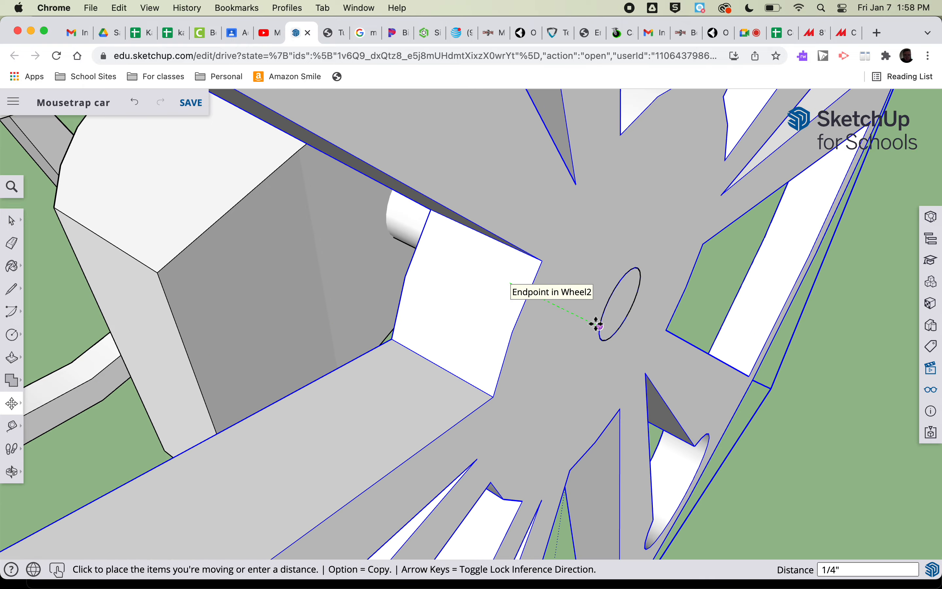
{"action": "left_click", "coordinate": [595, 322]}
{"action": "scroll", "coordinate": [544, 295], "scroll_direction": "down", "scroll_amount": 10}
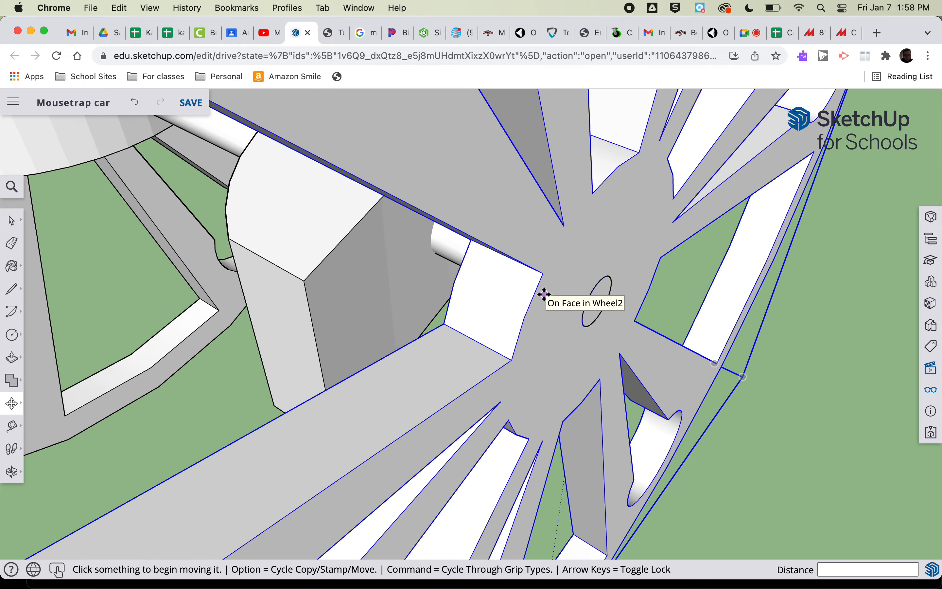
{"action": "scroll", "coordinate": [544, 295], "scroll_direction": "down", "scroll_amount": 5}
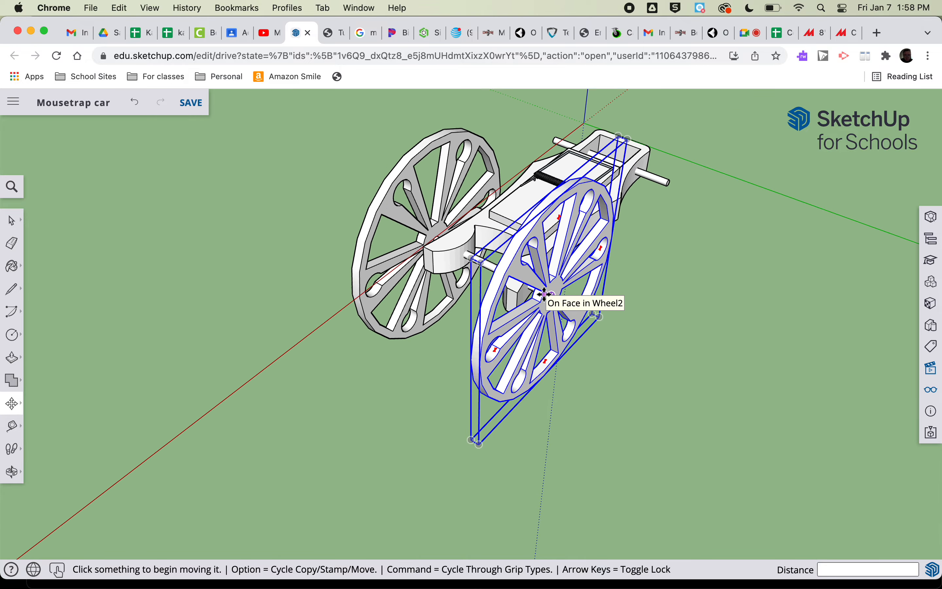
Import Wheel2 from the 8th grade > 8_3 folder of My Drive on Google Drive and place it beside the car's wheelless end
{"action": "key", "text": "o"}
{"action": "left_click_drag", "start_coordinate": [736, 275], "coordinate": [242, 269]}
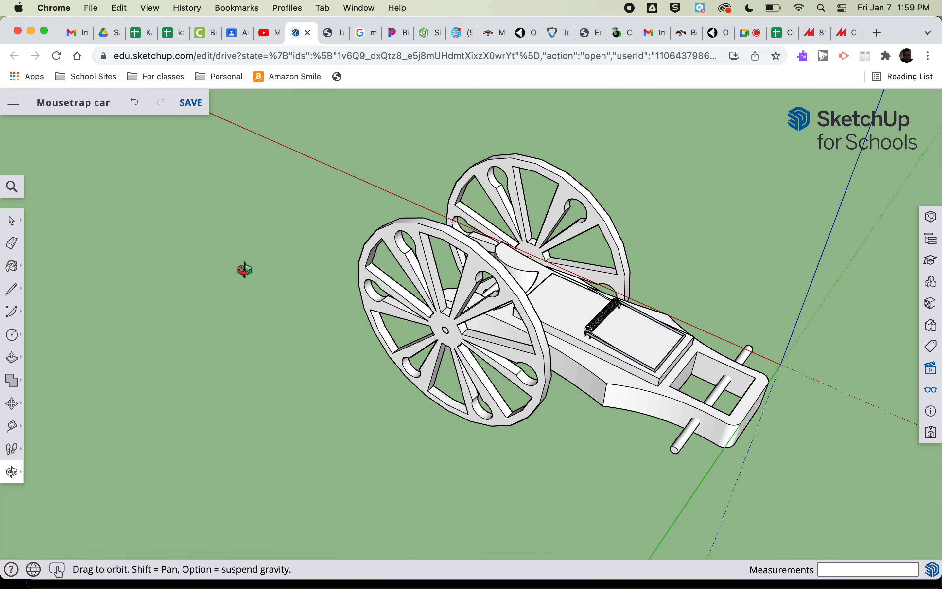
{"action": "left_click_drag", "start_coordinate": [836, 482], "coordinate": [219, 343]}
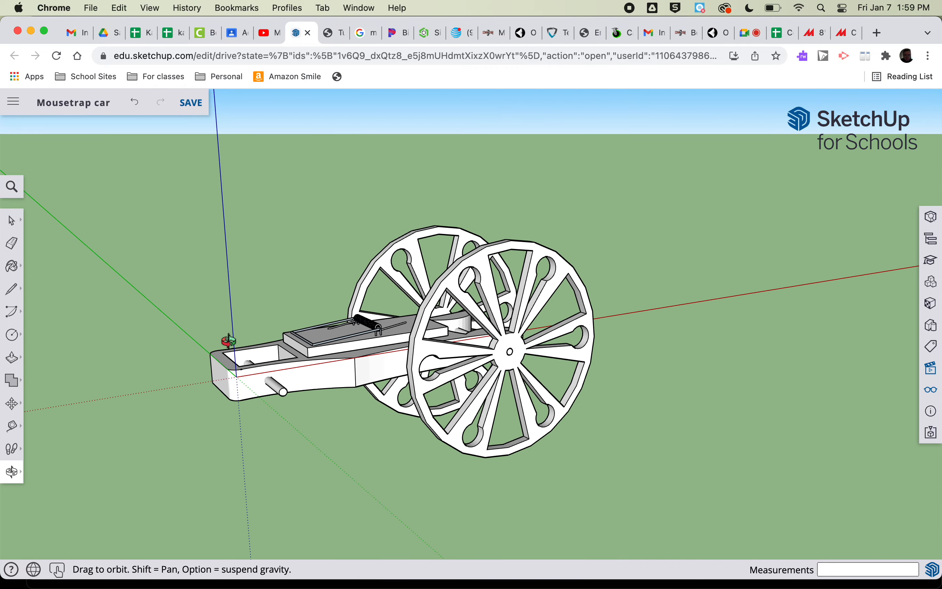
{"action": "scroll", "coordinate": [59, 342], "scroll_direction": "up", "scroll_amount": 5}
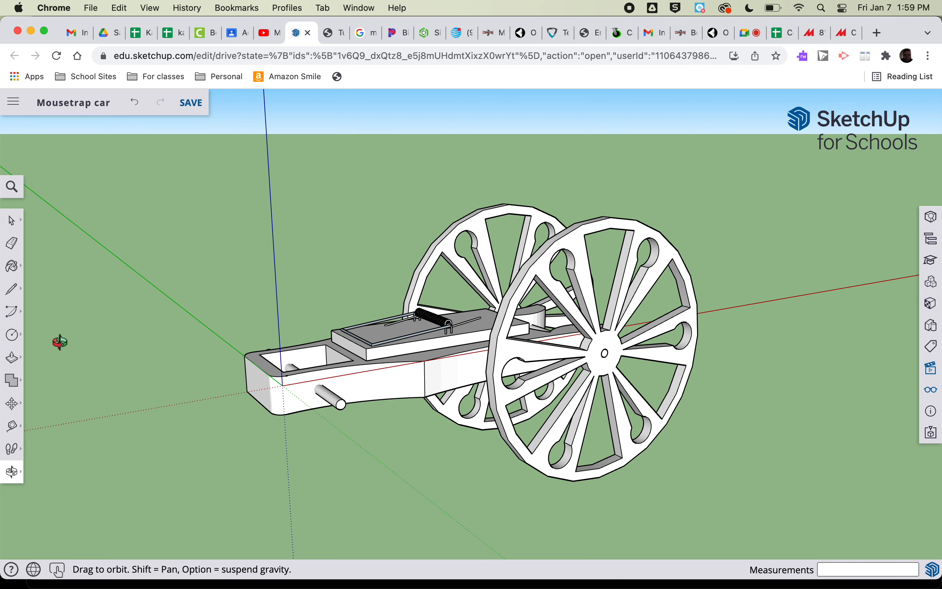
{"action": "left_click", "coordinate": [12, 102]}
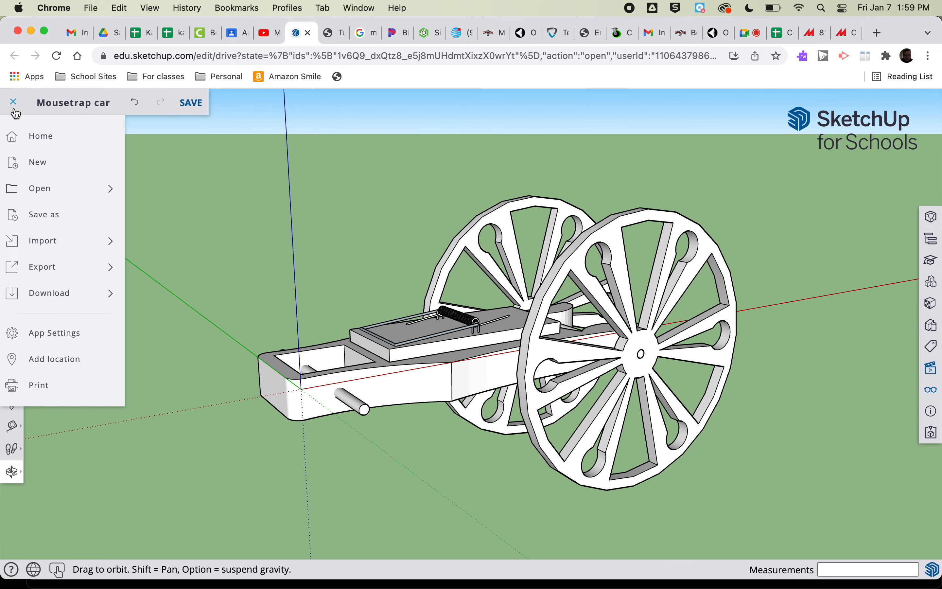
{"action": "mouse_move", "coordinate": [40, 239]}
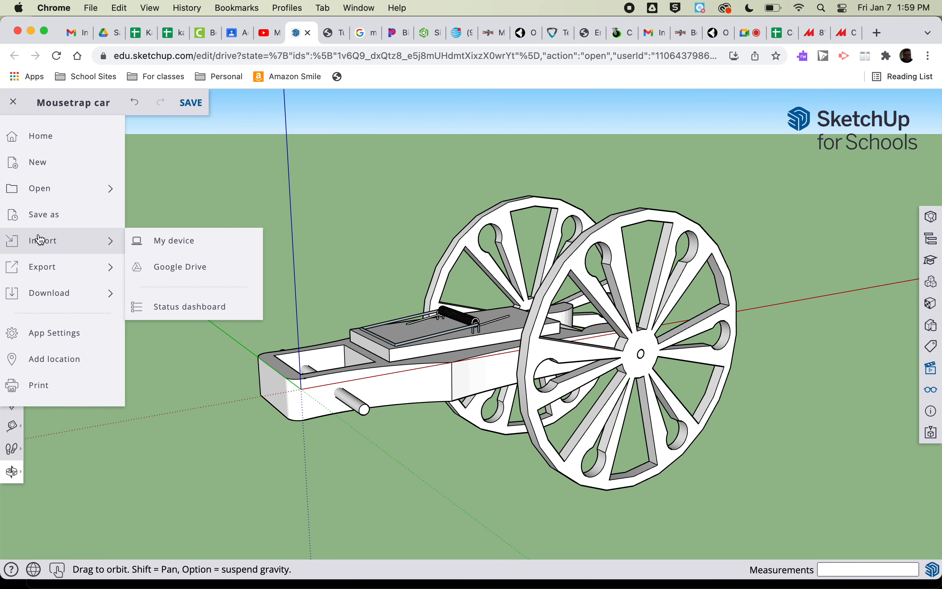
{"action": "left_click", "coordinate": [171, 267]}
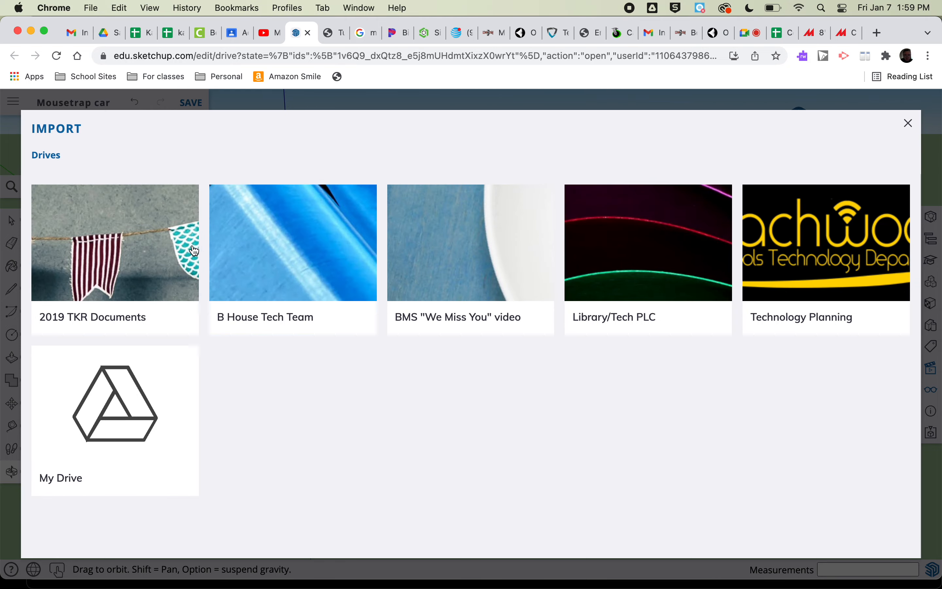
{"action": "left_click", "coordinate": [131, 406]}
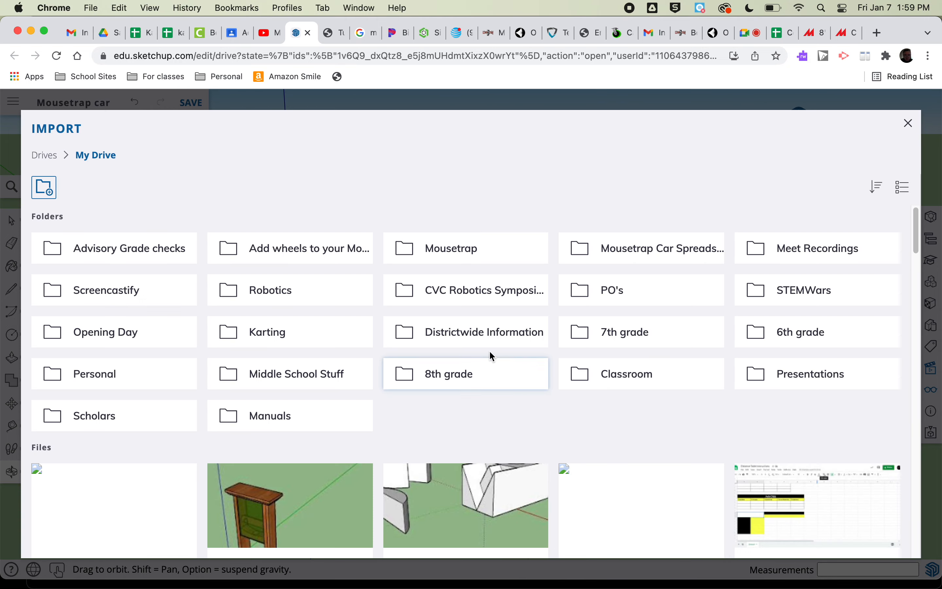
{"action": "left_click", "coordinate": [449, 368]}
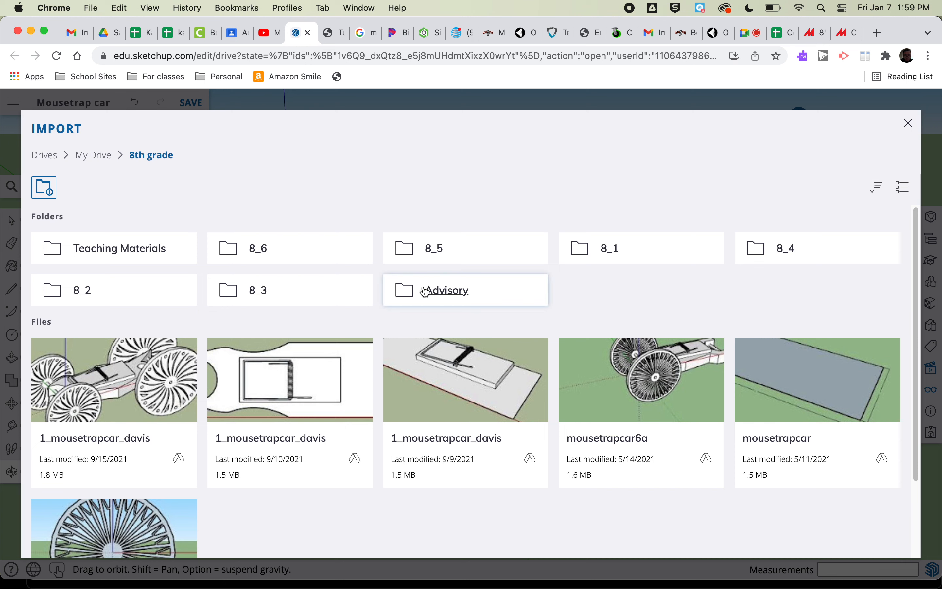
{"action": "left_click", "coordinate": [258, 298]}
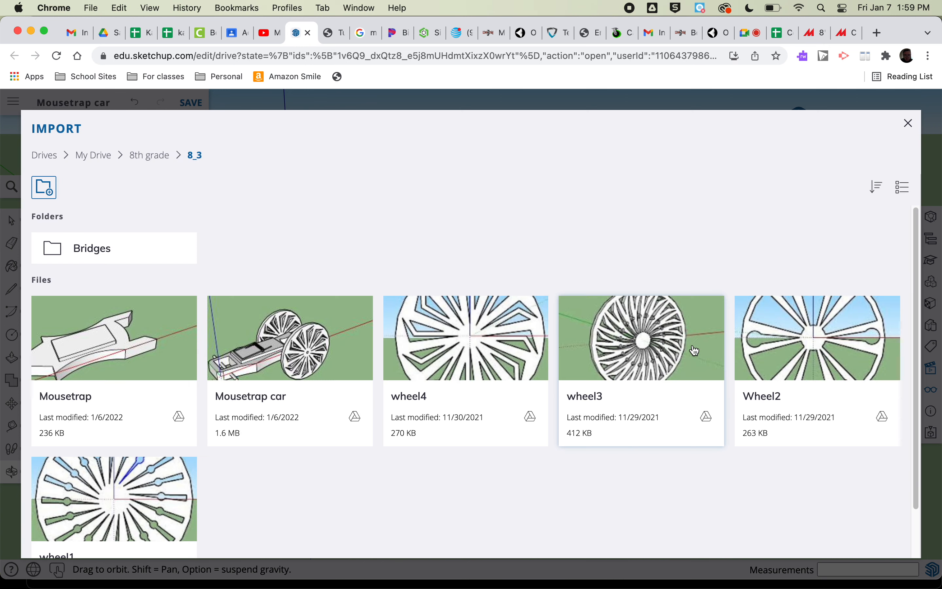
{"action": "left_click", "coordinate": [805, 338]}
{"action": "left_click", "coordinate": [504, 429]}
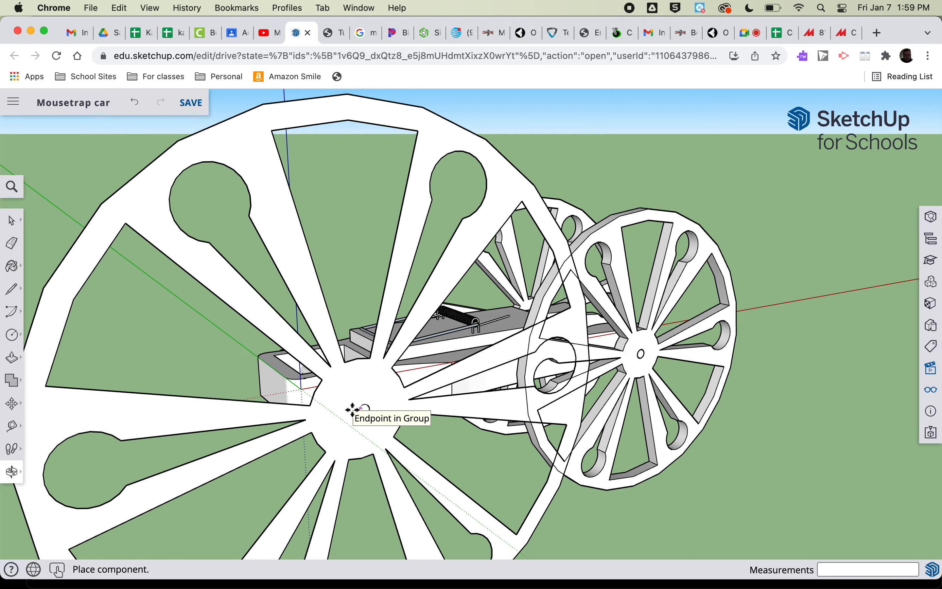
{"action": "left_click", "coordinate": [366, 434]}
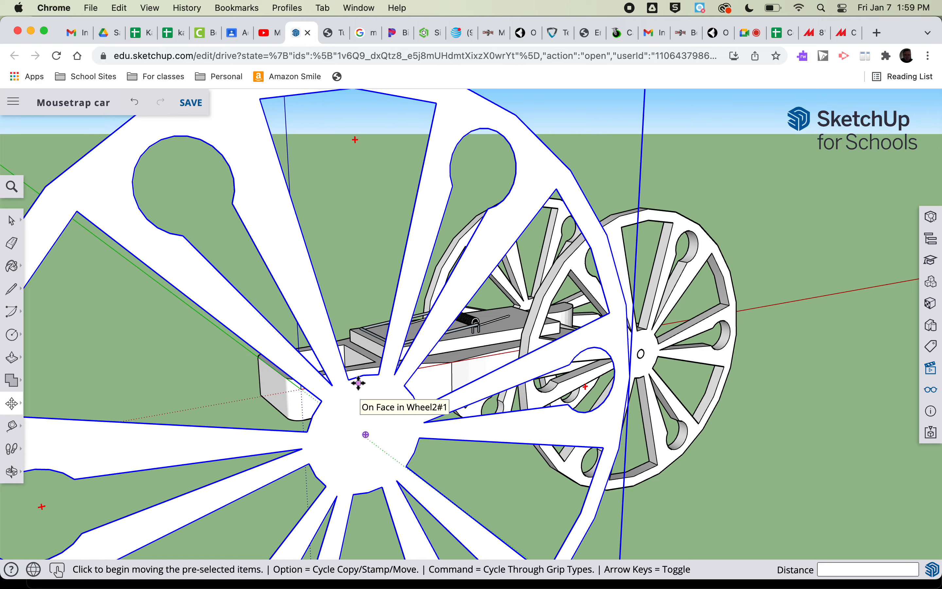
Scale the imported wheel uniformly by a factor of .4 from a corner
{"action": "scroll", "coordinate": [359, 384], "scroll_direction": "down", "scroll_amount": 10}
{"action": "key", "text": "s"}
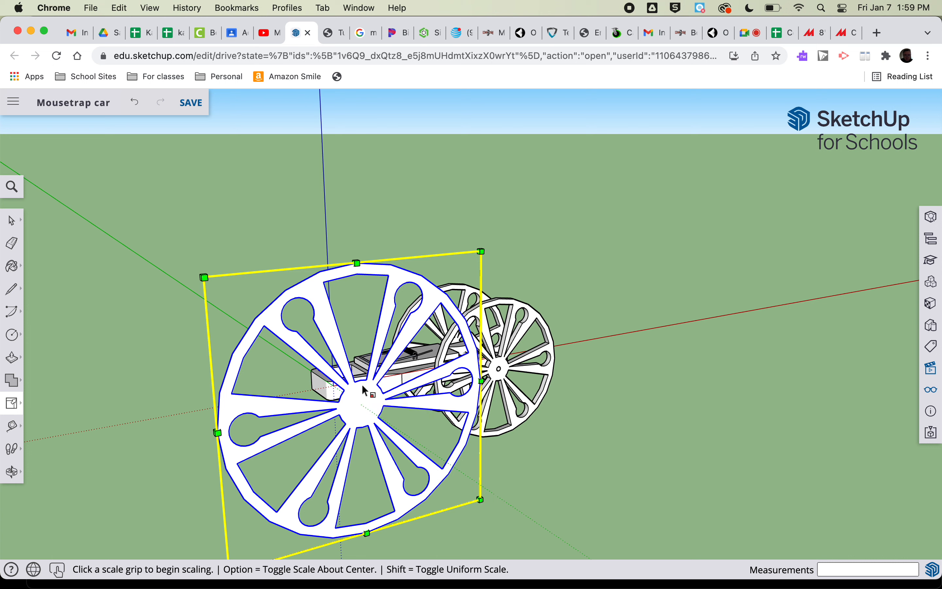
{"action": "left_click", "coordinate": [202, 275]}
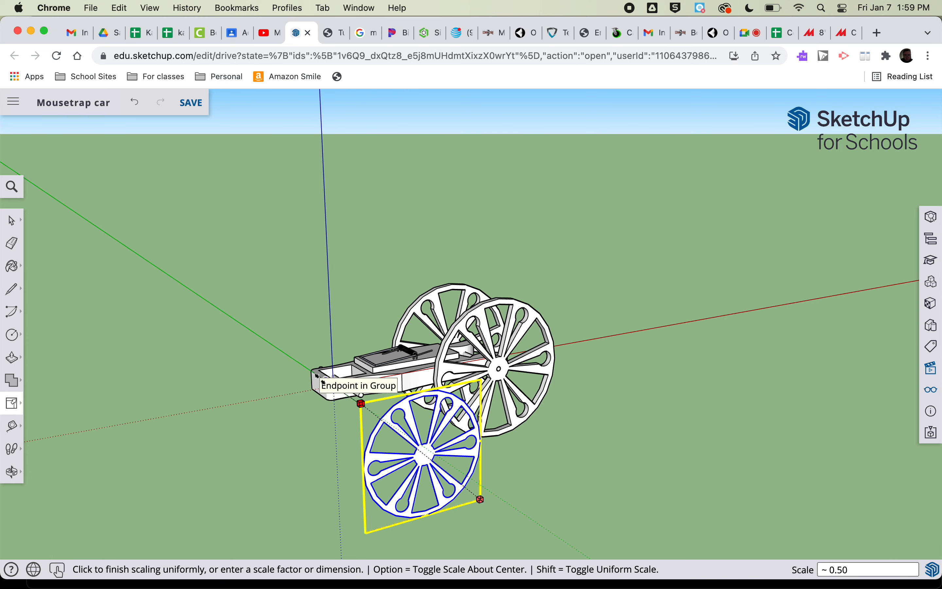
{"action": "type", "text": ".4"}
{"action": "key", "text": "Return"}
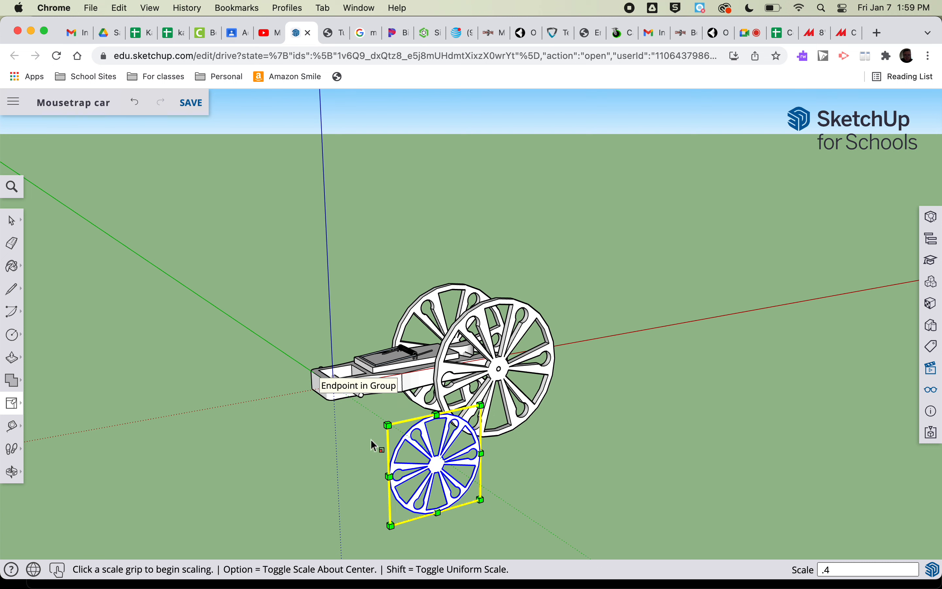
Open the scaled wheel for editing, draw a circle of 3/32" radius at its center, and delete the circle's face to make an axle hole
{"action": "left_click", "coordinate": [12, 221]}
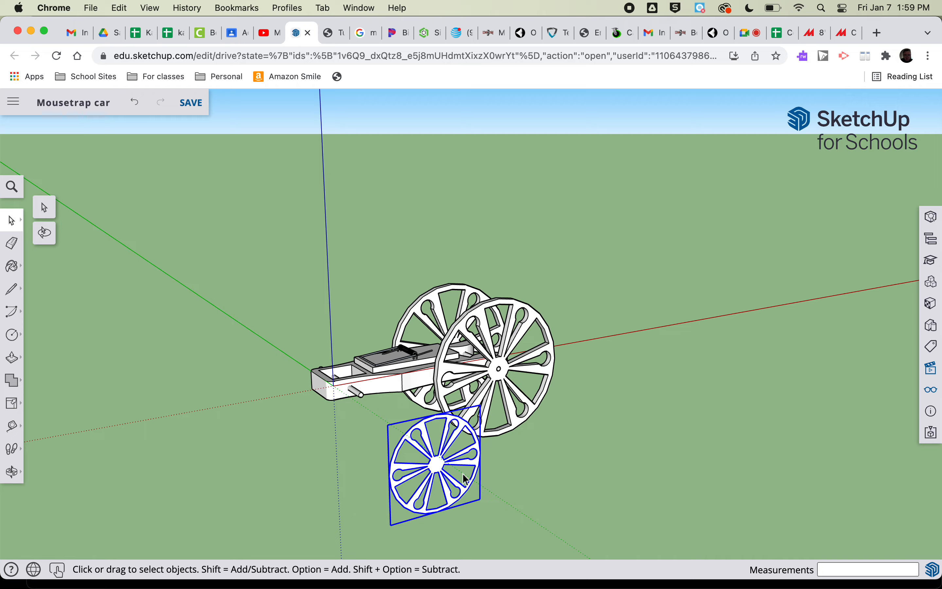
{"action": "scroll", "coordinate": [438, 471], "scroll_direction": "up", "scroll_amount": 10}
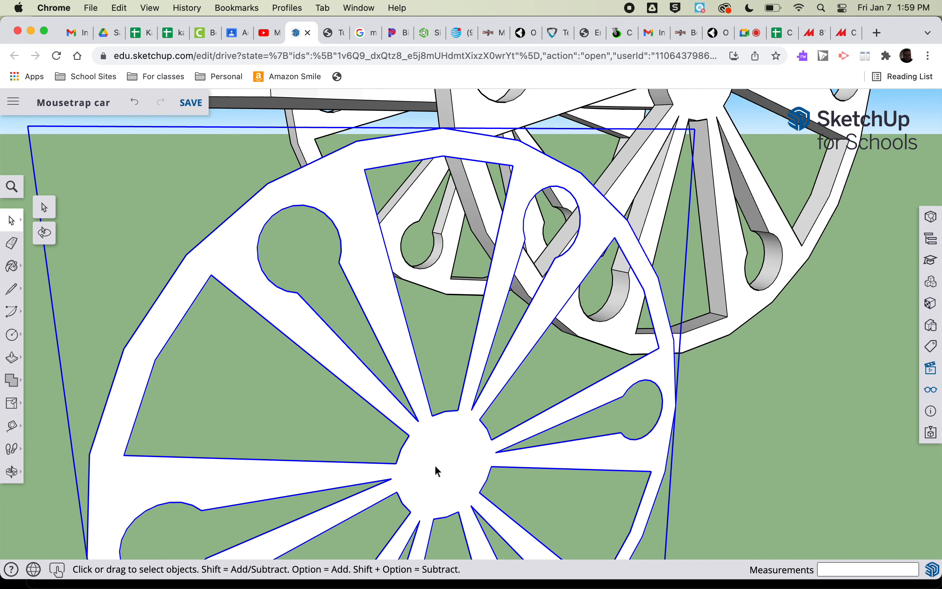
{"action": "double_click", "coordinate": [437, 470]}
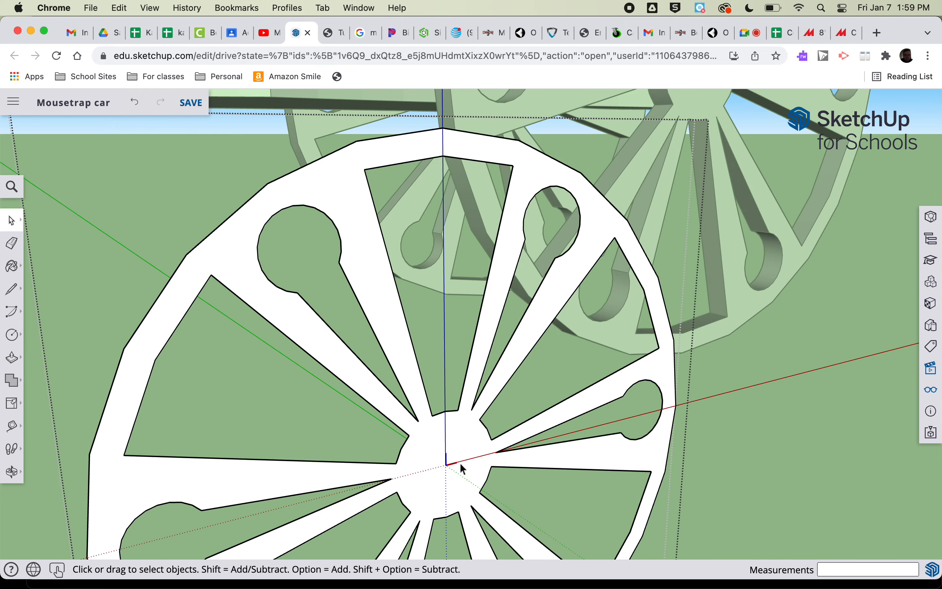
{"action": "key", "text": "c"}
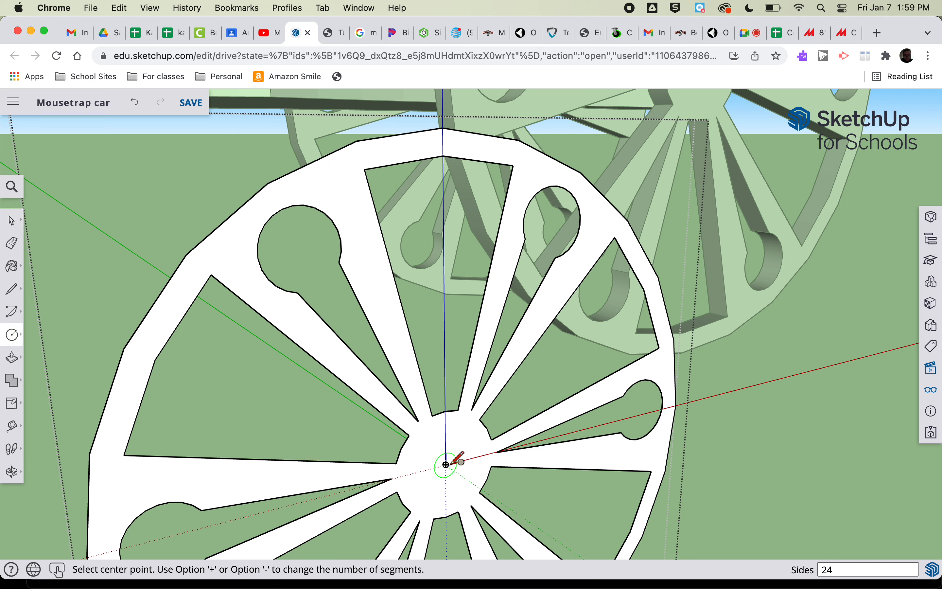
{"action": "left_click", "coordinate": [446, 464]}
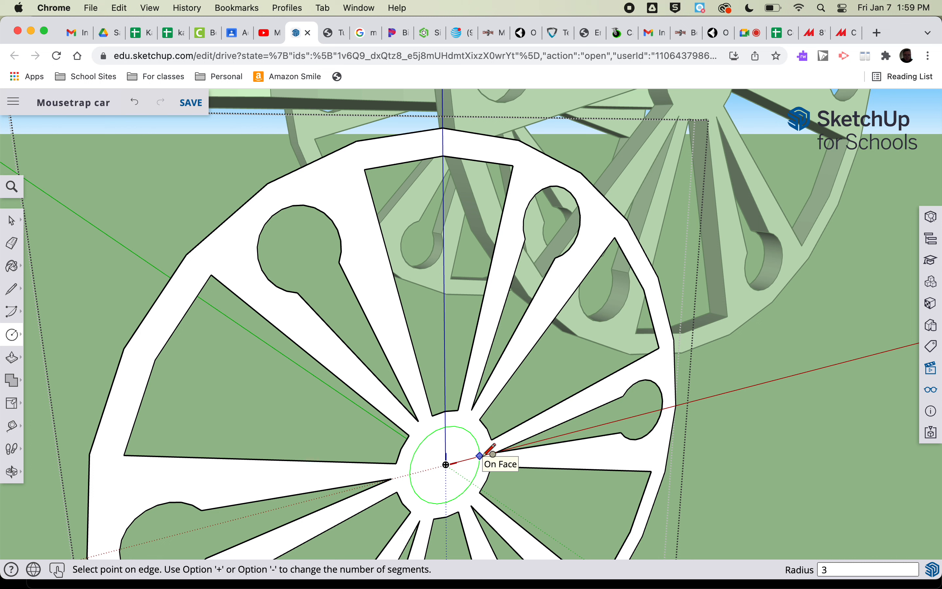
{"action": "key", "text": "Return"}
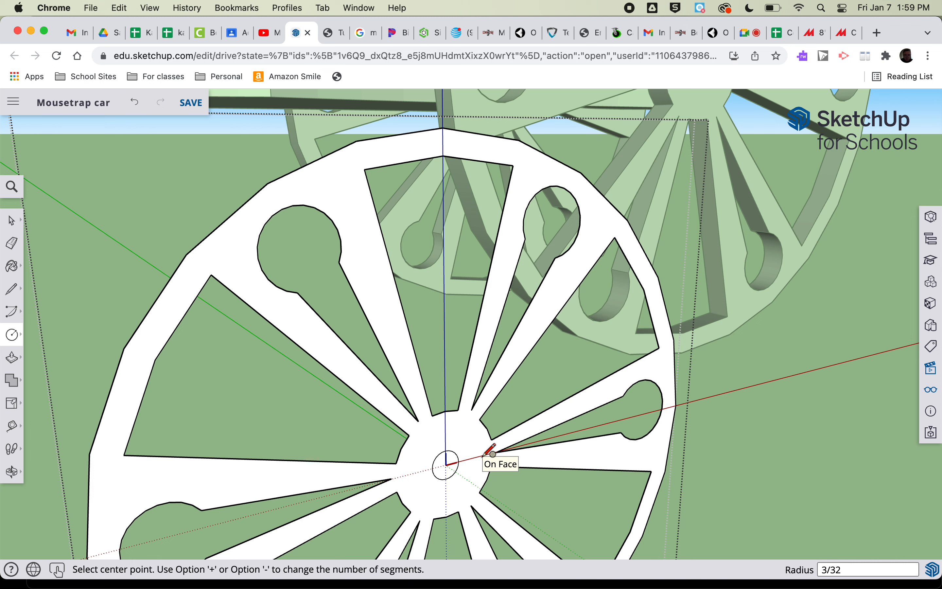
{"action": "key", "text": "space"}
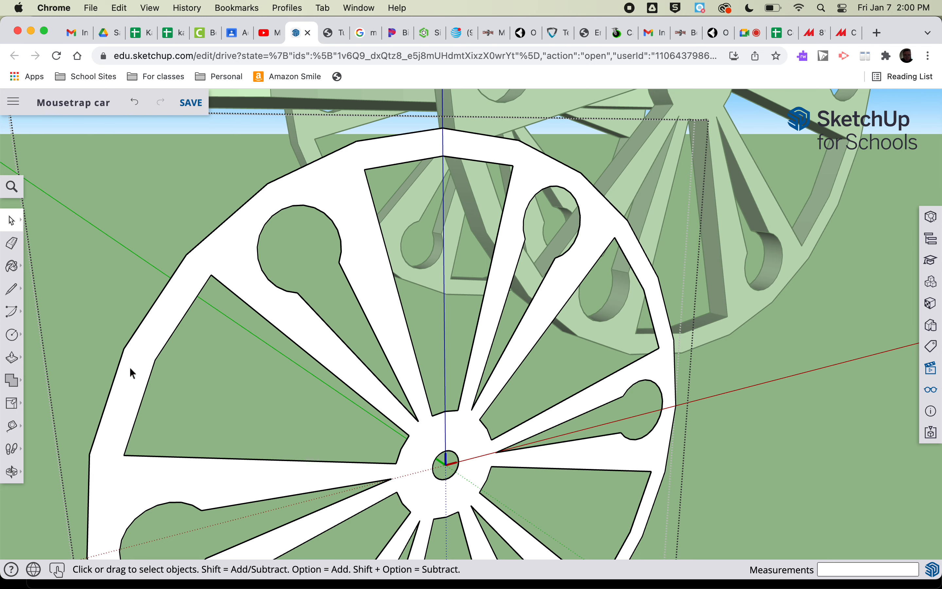
Push/pull the small wheel's flat face out by 1/4" and close the wheel's editing
{"action": "left_click", "coordinate": [12, 358]}
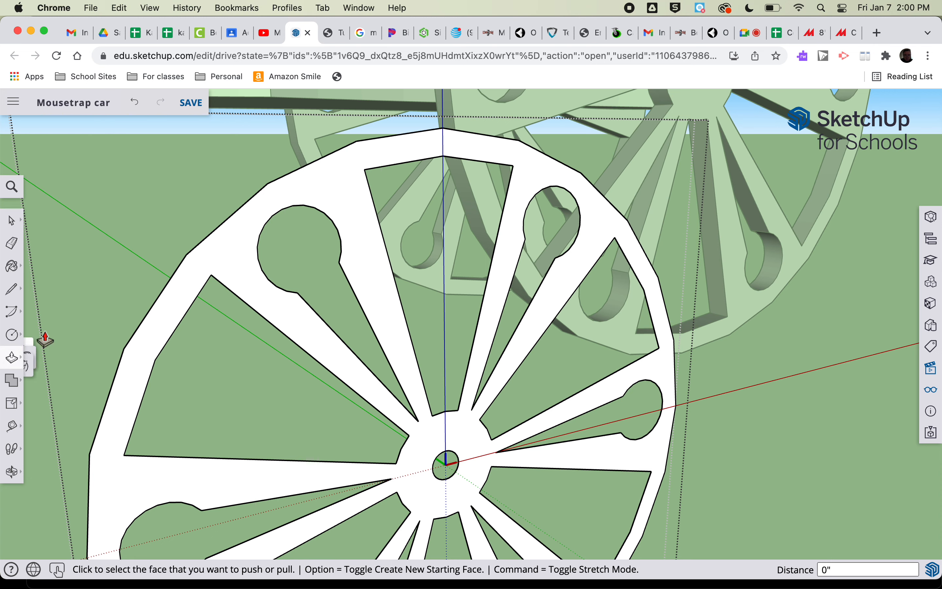
{"action": "left_click", "coordinate": [331, 487]}
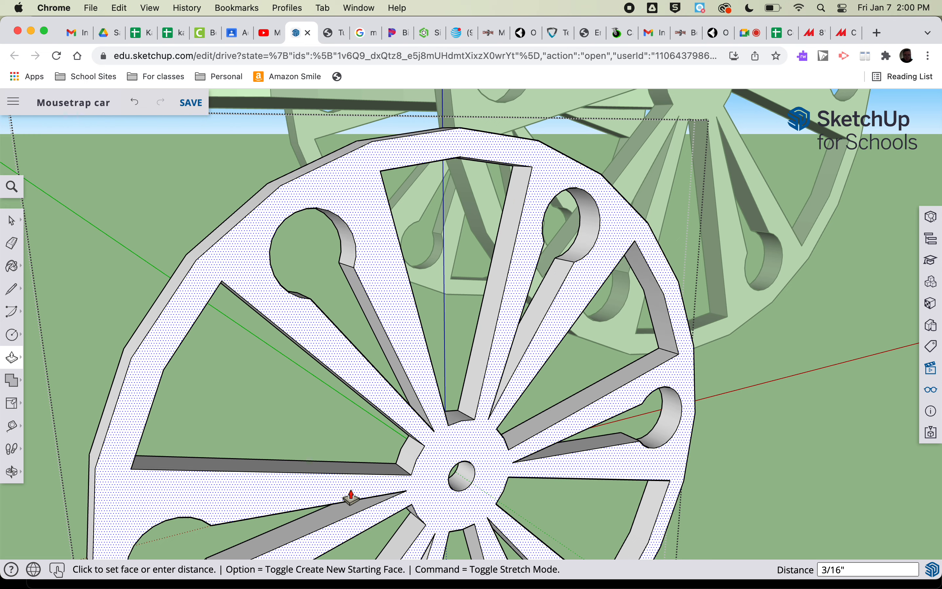
{"action": "type", "text": ".25"}
{"action": "key", "text": "Return"}
{"action": "scroll", "coordinate": [351, 496], "scroll_direction": "down", "scroll_amount": 10}
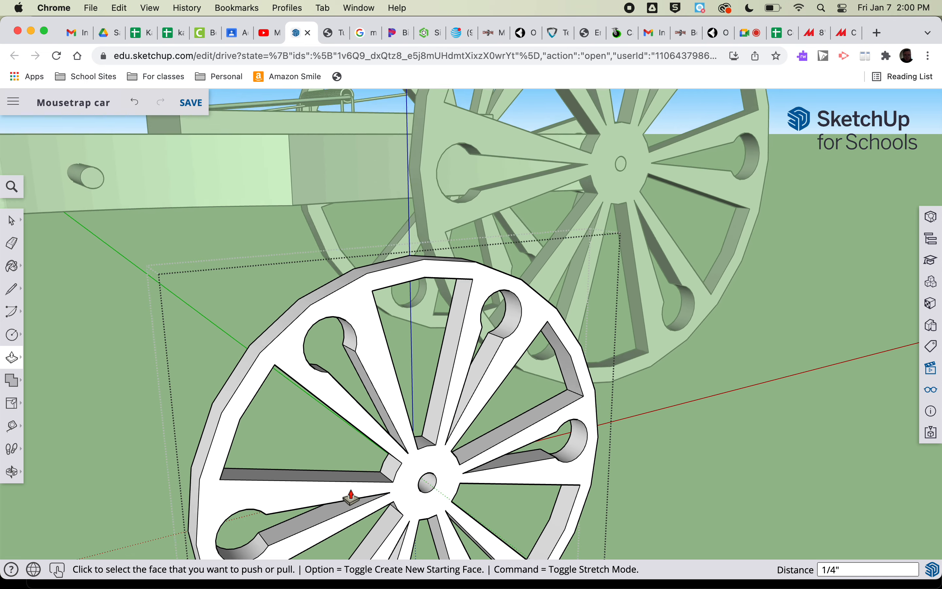
{"action": "key", "text": "space"}
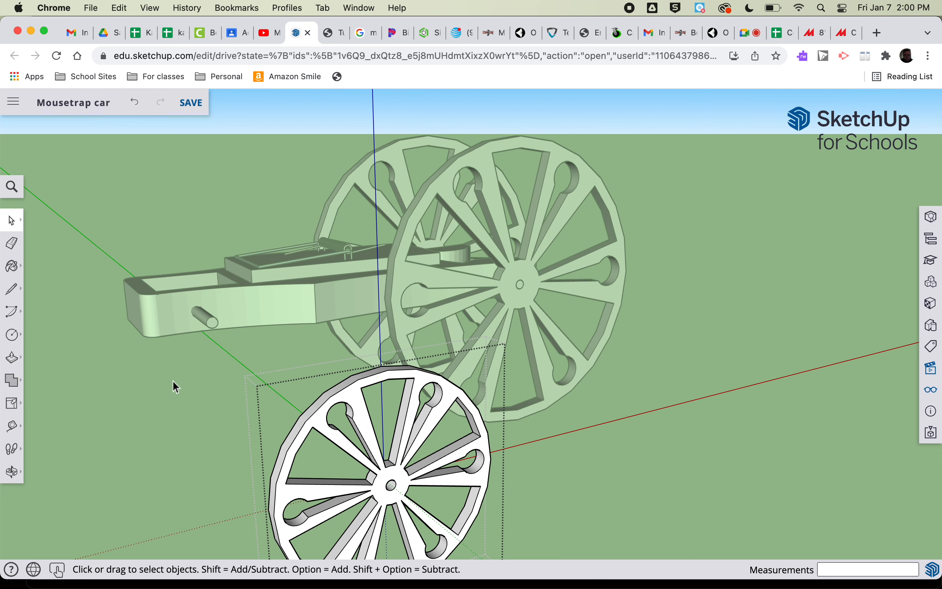
{"action": "left_click", "coordinate": [14, 220]}
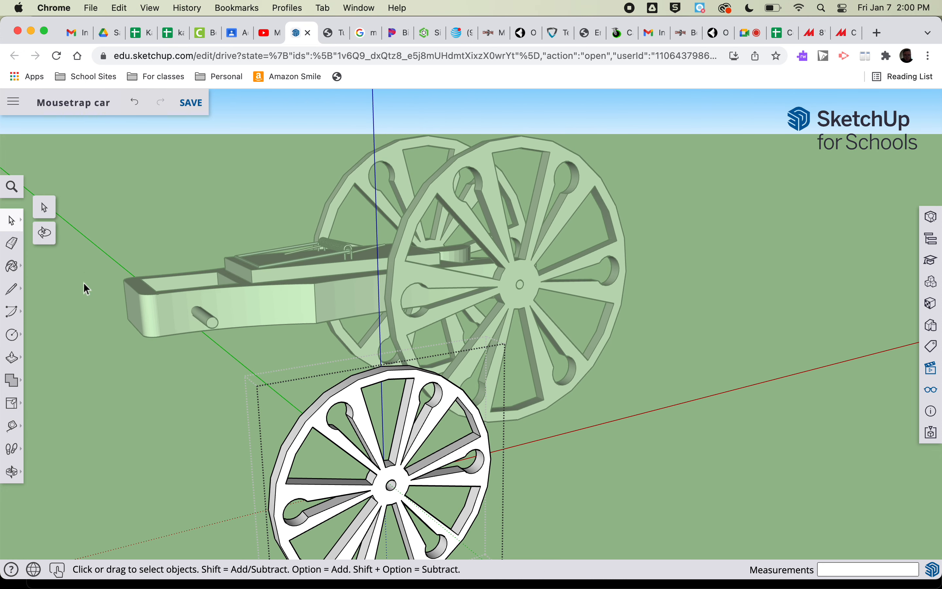
{"action": "left_click", "coordinate": [185, 429]}
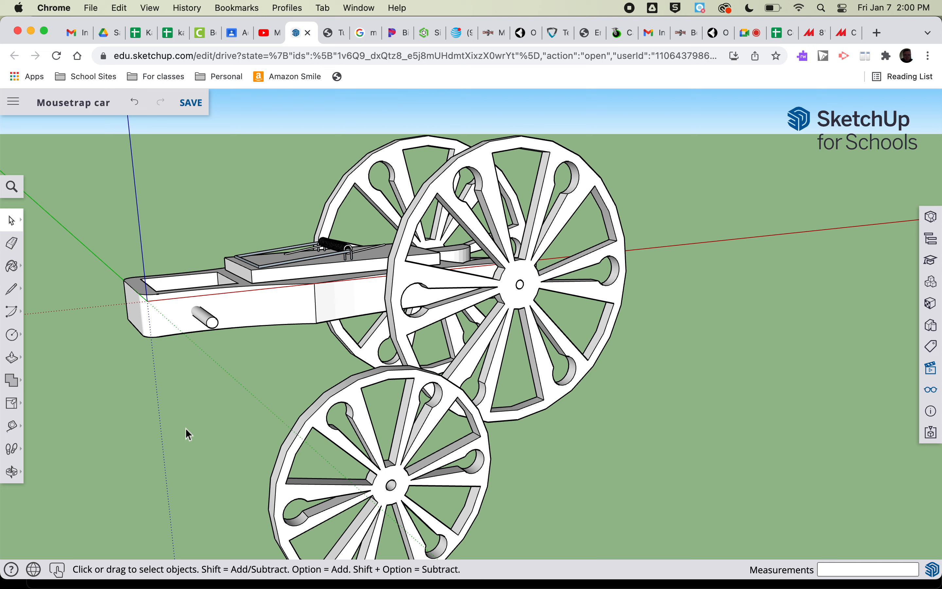
Move the small wheel by an endpoint on its axle hole onto the matching endpoint at the end of the car's exposed axle
{"action": "key", "text": "m"}
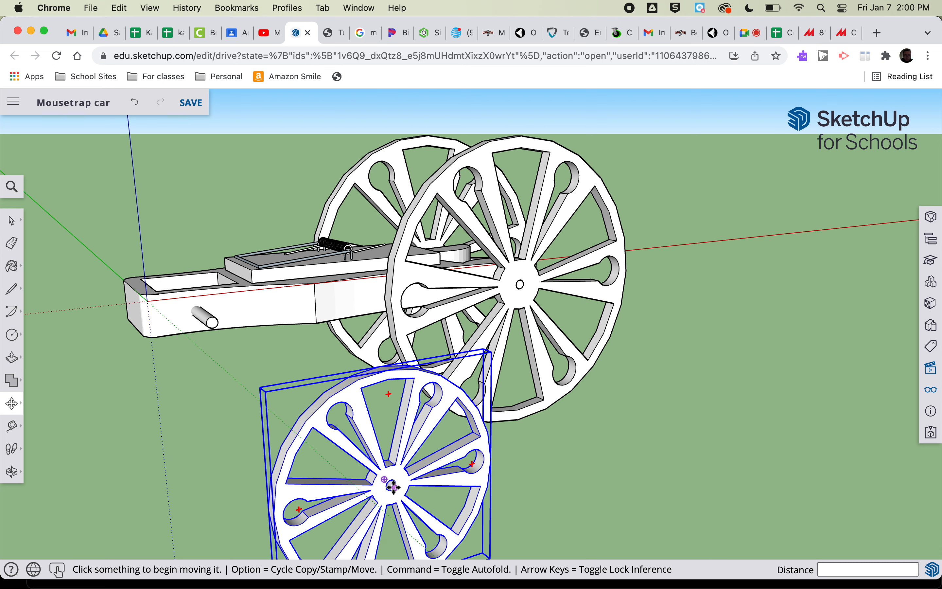
{"action": "left_click", "coordinate": [394, 487]}
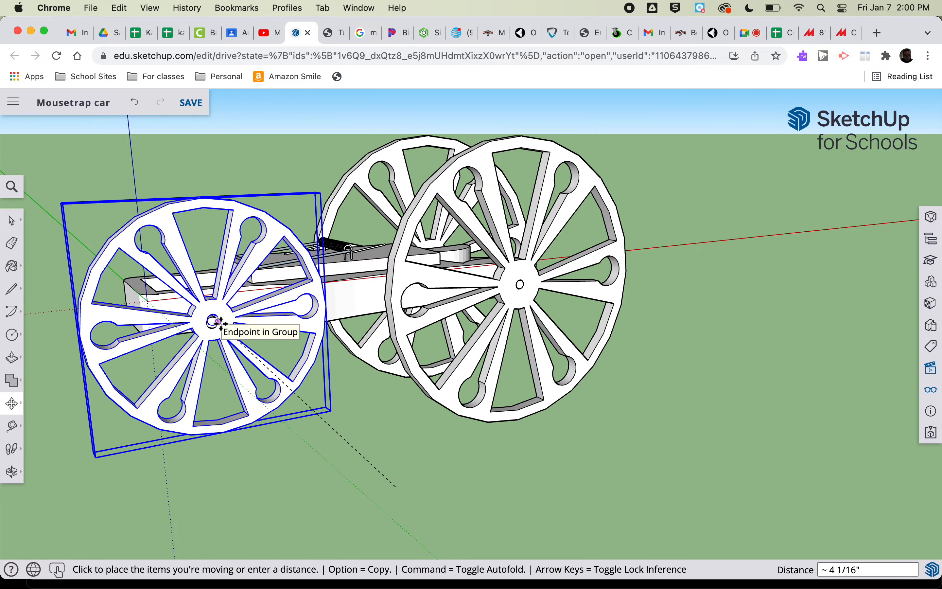
{"action": "scroll", "coordinate": [220, 323], "scroll_direction": "up", "scroll_amount": 6}
{"action": "scroll", "coordinate": [220, 322], "scroll_direction": "up", "scroll_amount": 5}
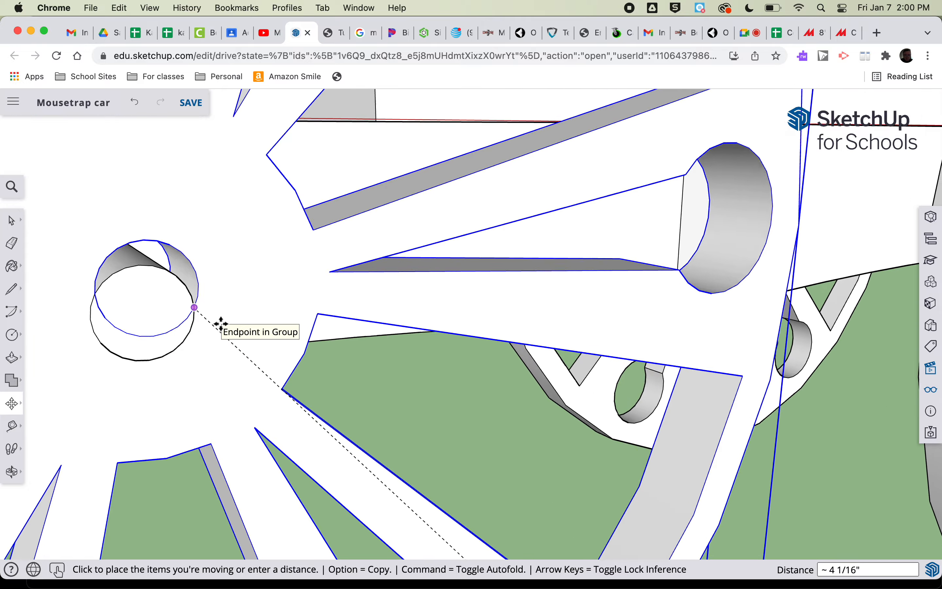
{"action": "left_click", "coordinate": [191, 335]}
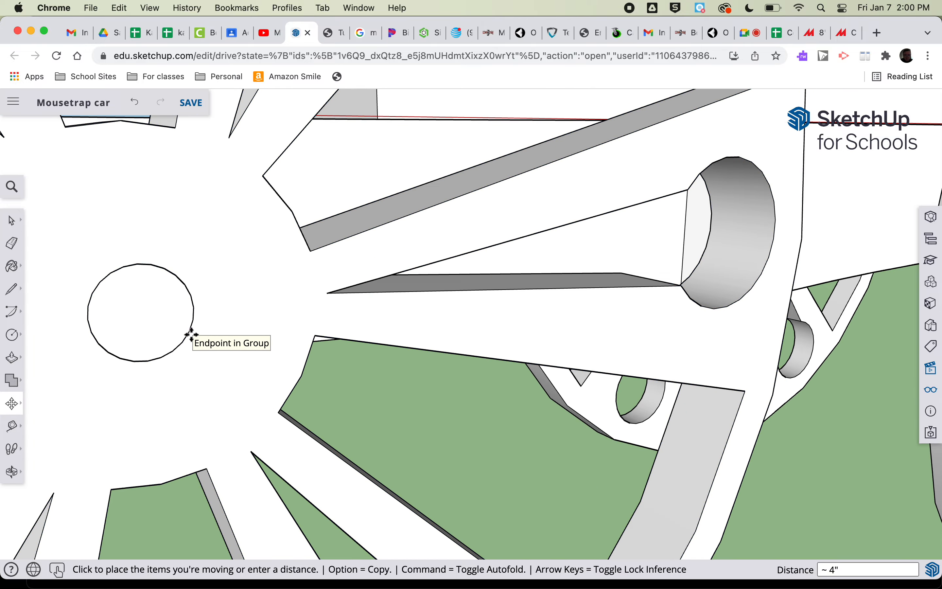
Copy the small wheel 3.75" along the green axis to the opposite end of the same axle
{"action": "scroll", "coordinate": [191, 335], "scroll_direction": "down", "scroll_amount": 12}
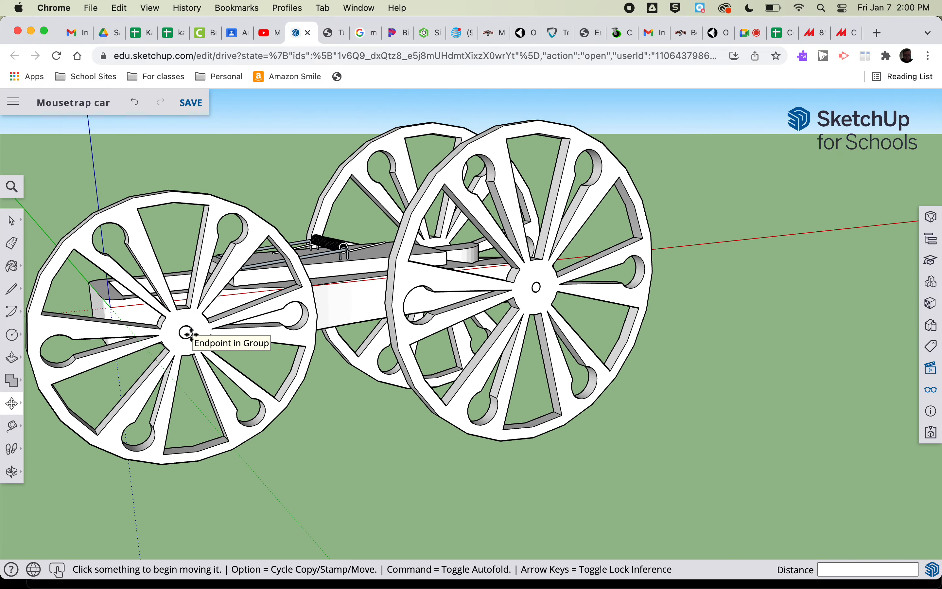
{"action": "key", "text": "o"}
{"action": "left_click_drag", "start_coordinate": [47, 263], "coordinate": [561, 272]}
{"action": "key", "text": "m"}
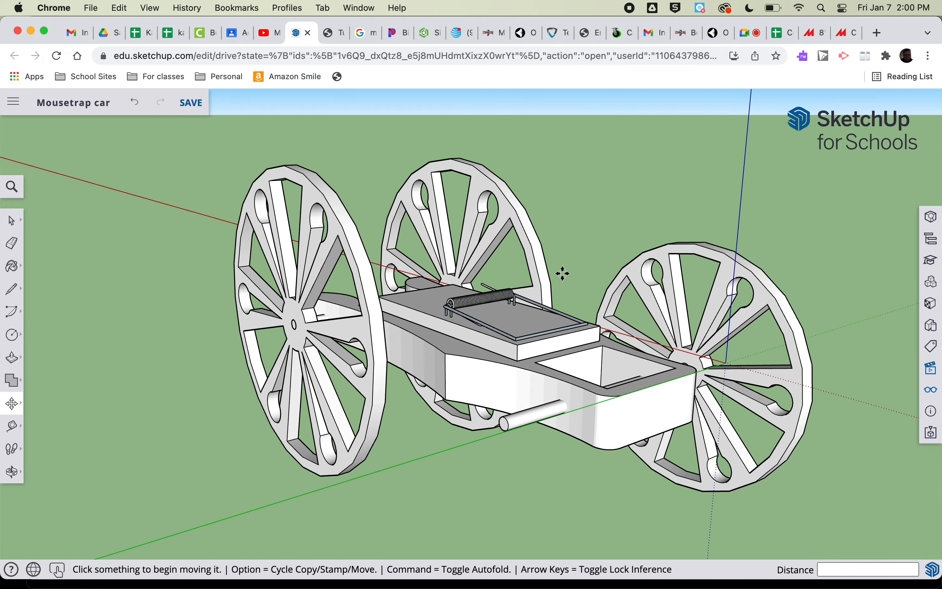
{"action": "key", "text": "alt"}
{"action": "left_click", "coordinate": [662, 464]}
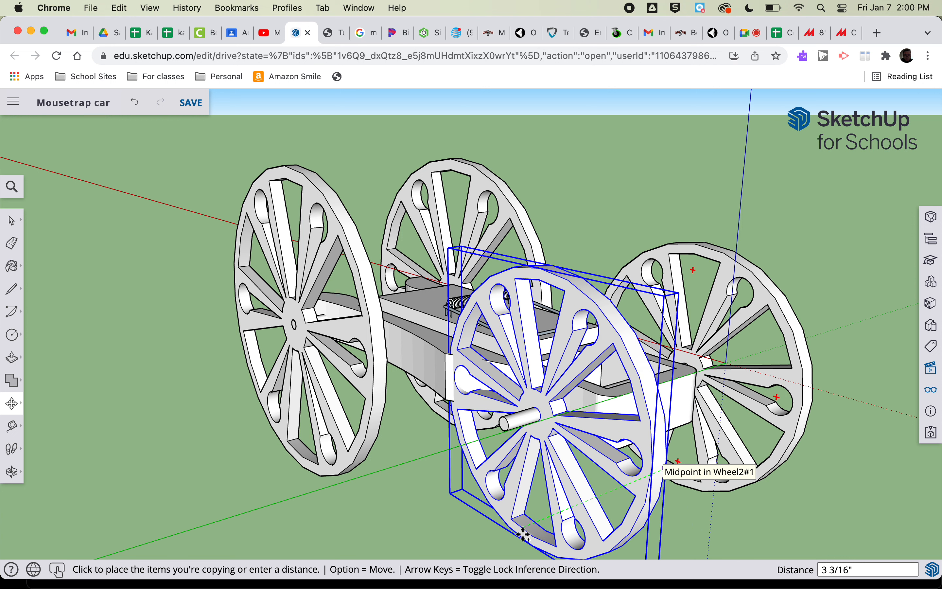
{"action": "type", "text": "3.75"}
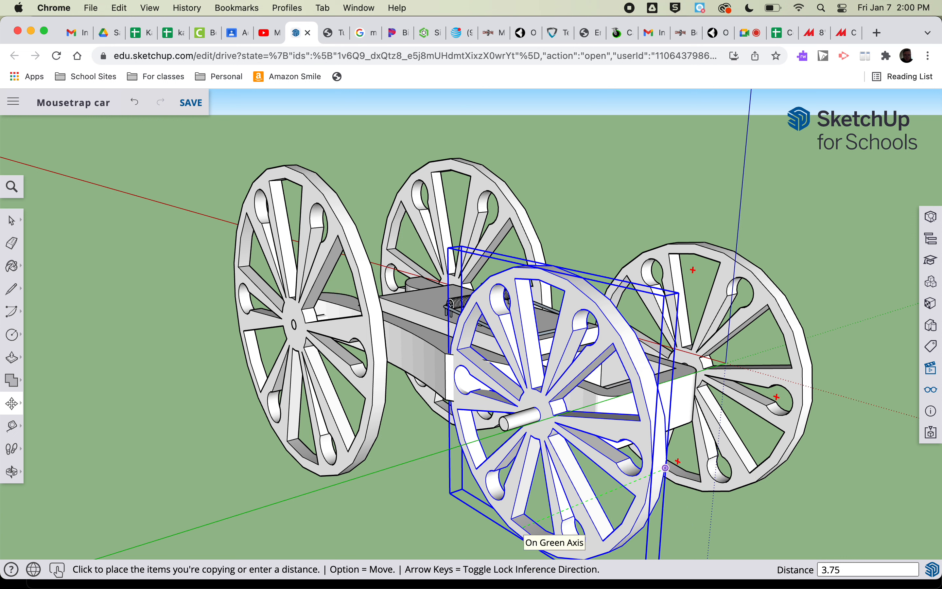
{"action": "key", "text": "Return"}
Inspect the four-wheeled car from several sides and save the Mousetrap car model
{"action": "scroll", "coordinate": [373, 494], "scroll_direction": "down", "scroll_amount": 5}
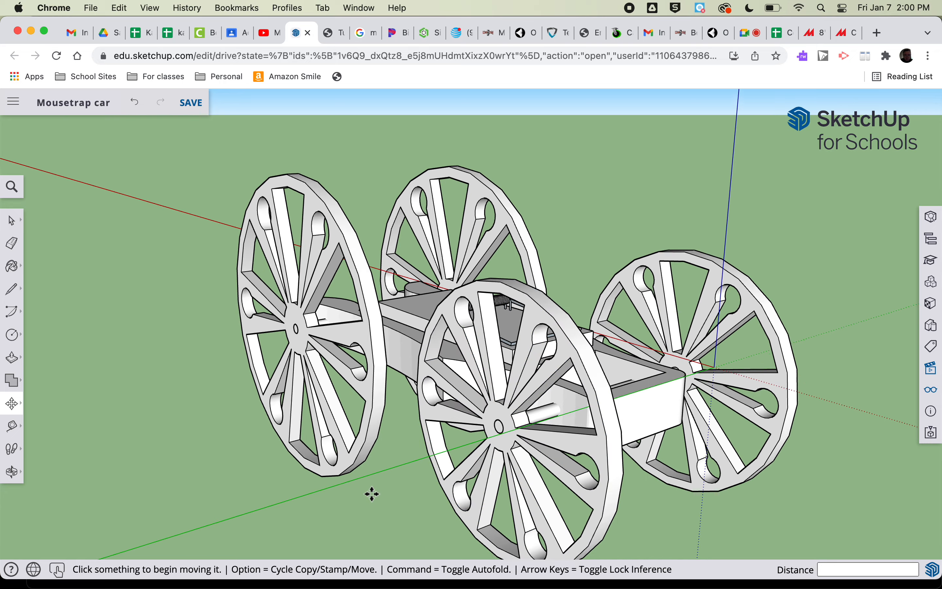
{"action": "key", "text": "o"}
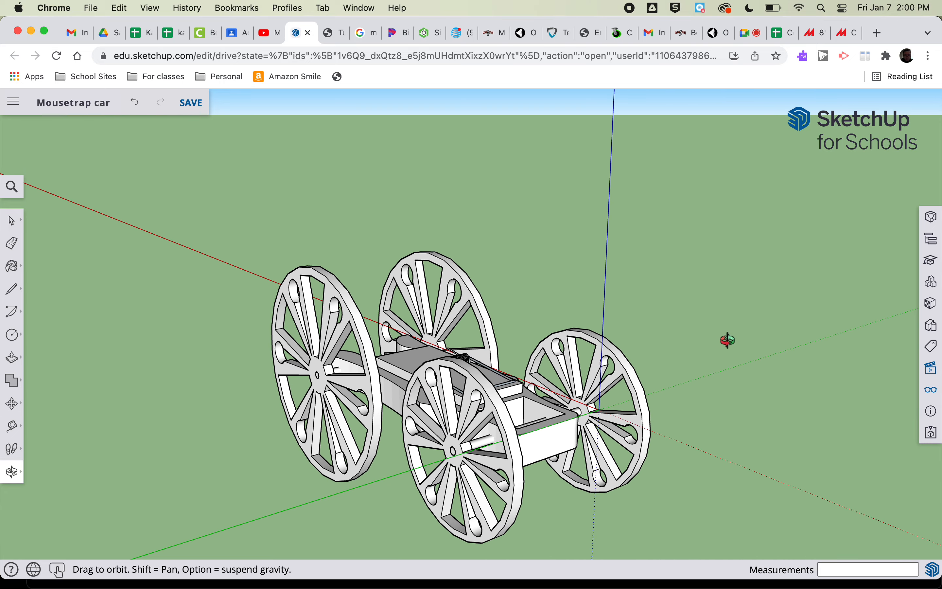
{"action": "left_click_drag", "start_coordinate": [726, 343], "coordinate": [394, 510]}
{"action": "left_click_drag", "start_coordinate": [623, 403], "coordinate": [490, 514]}
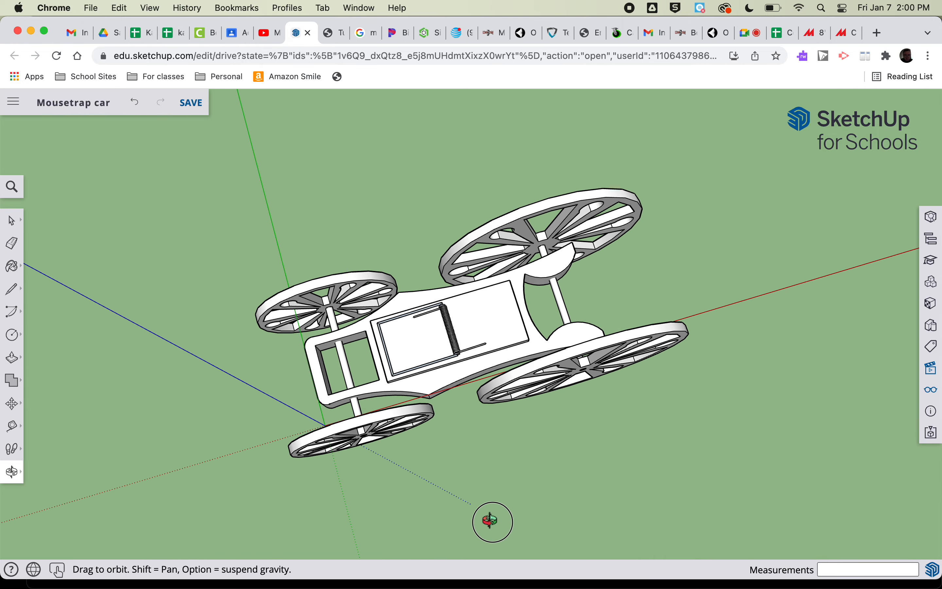
{"action": "left_click", "coordinate": [197, 105]}
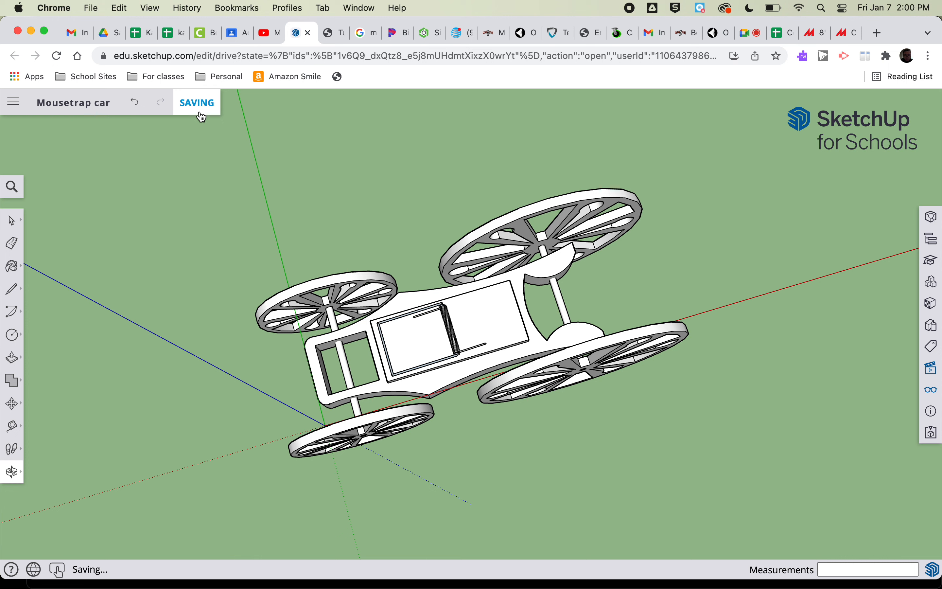